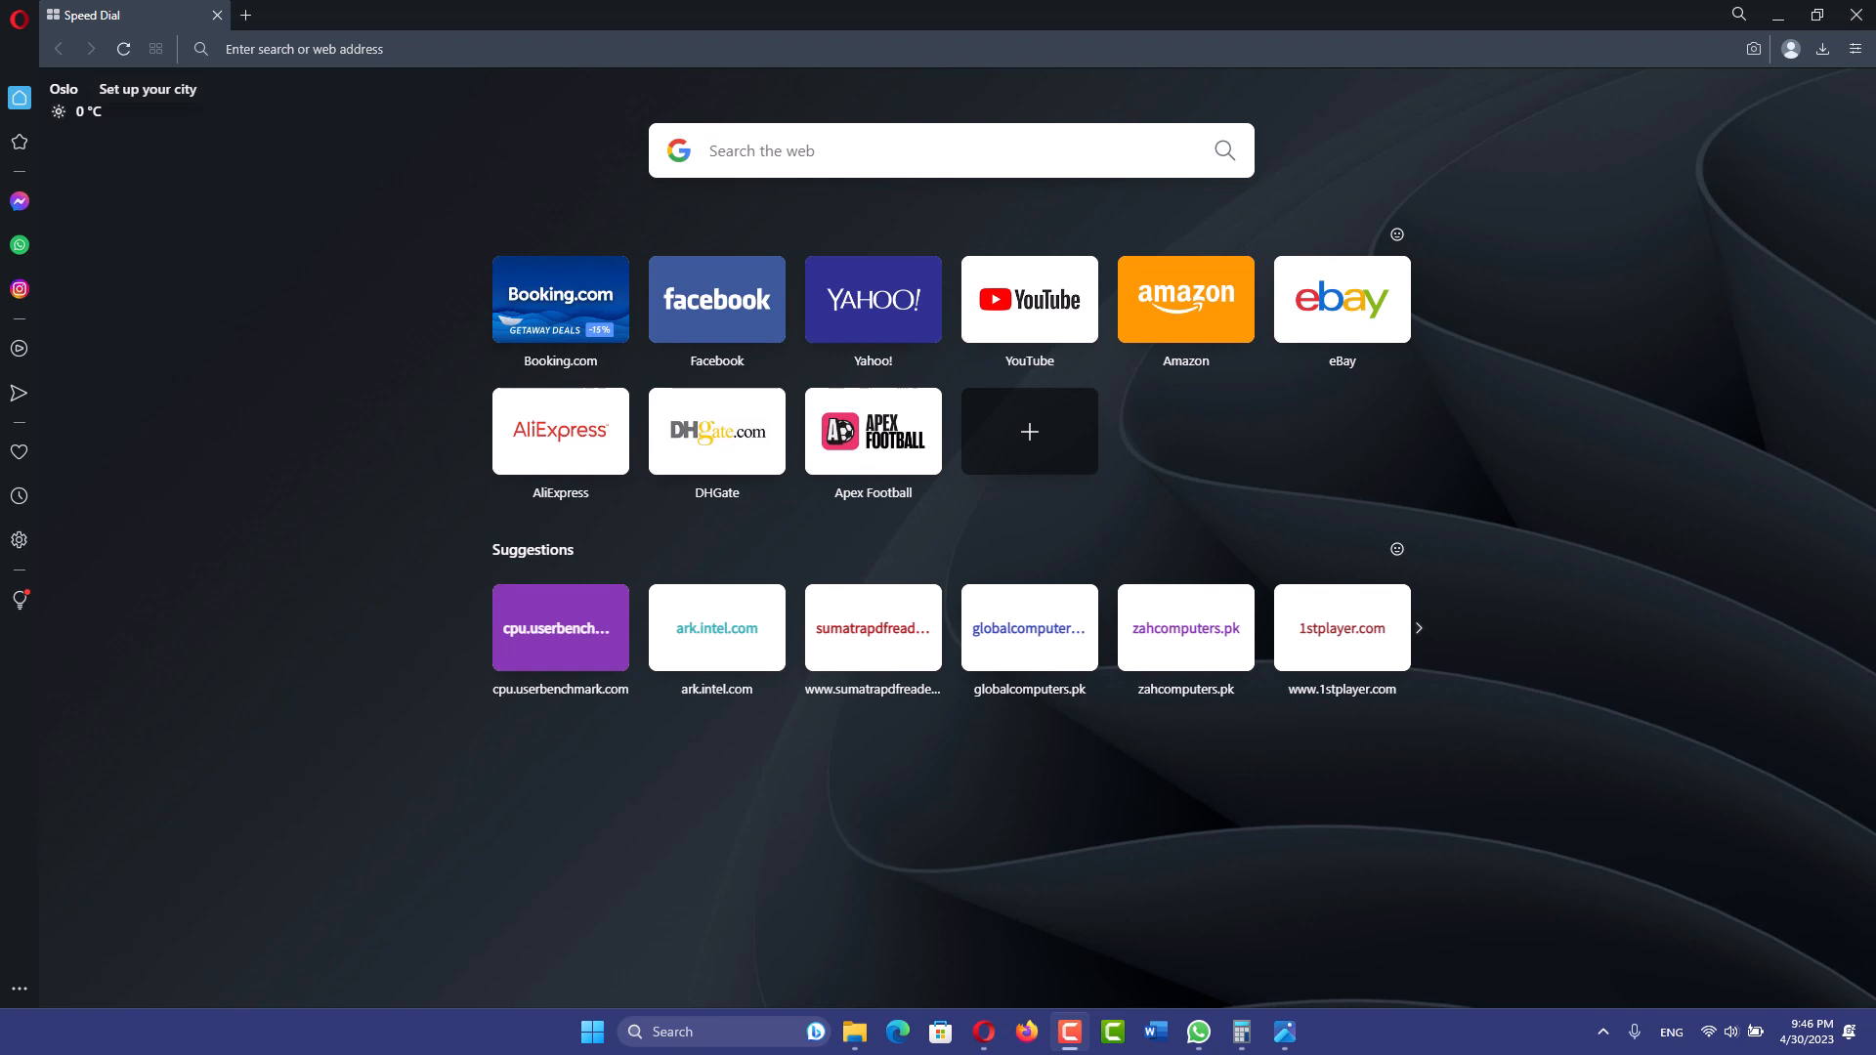
# Search the web for "bluestack", open the official BlueStacks site and go to its page listing all versions
pyautogui.click(430, 40)
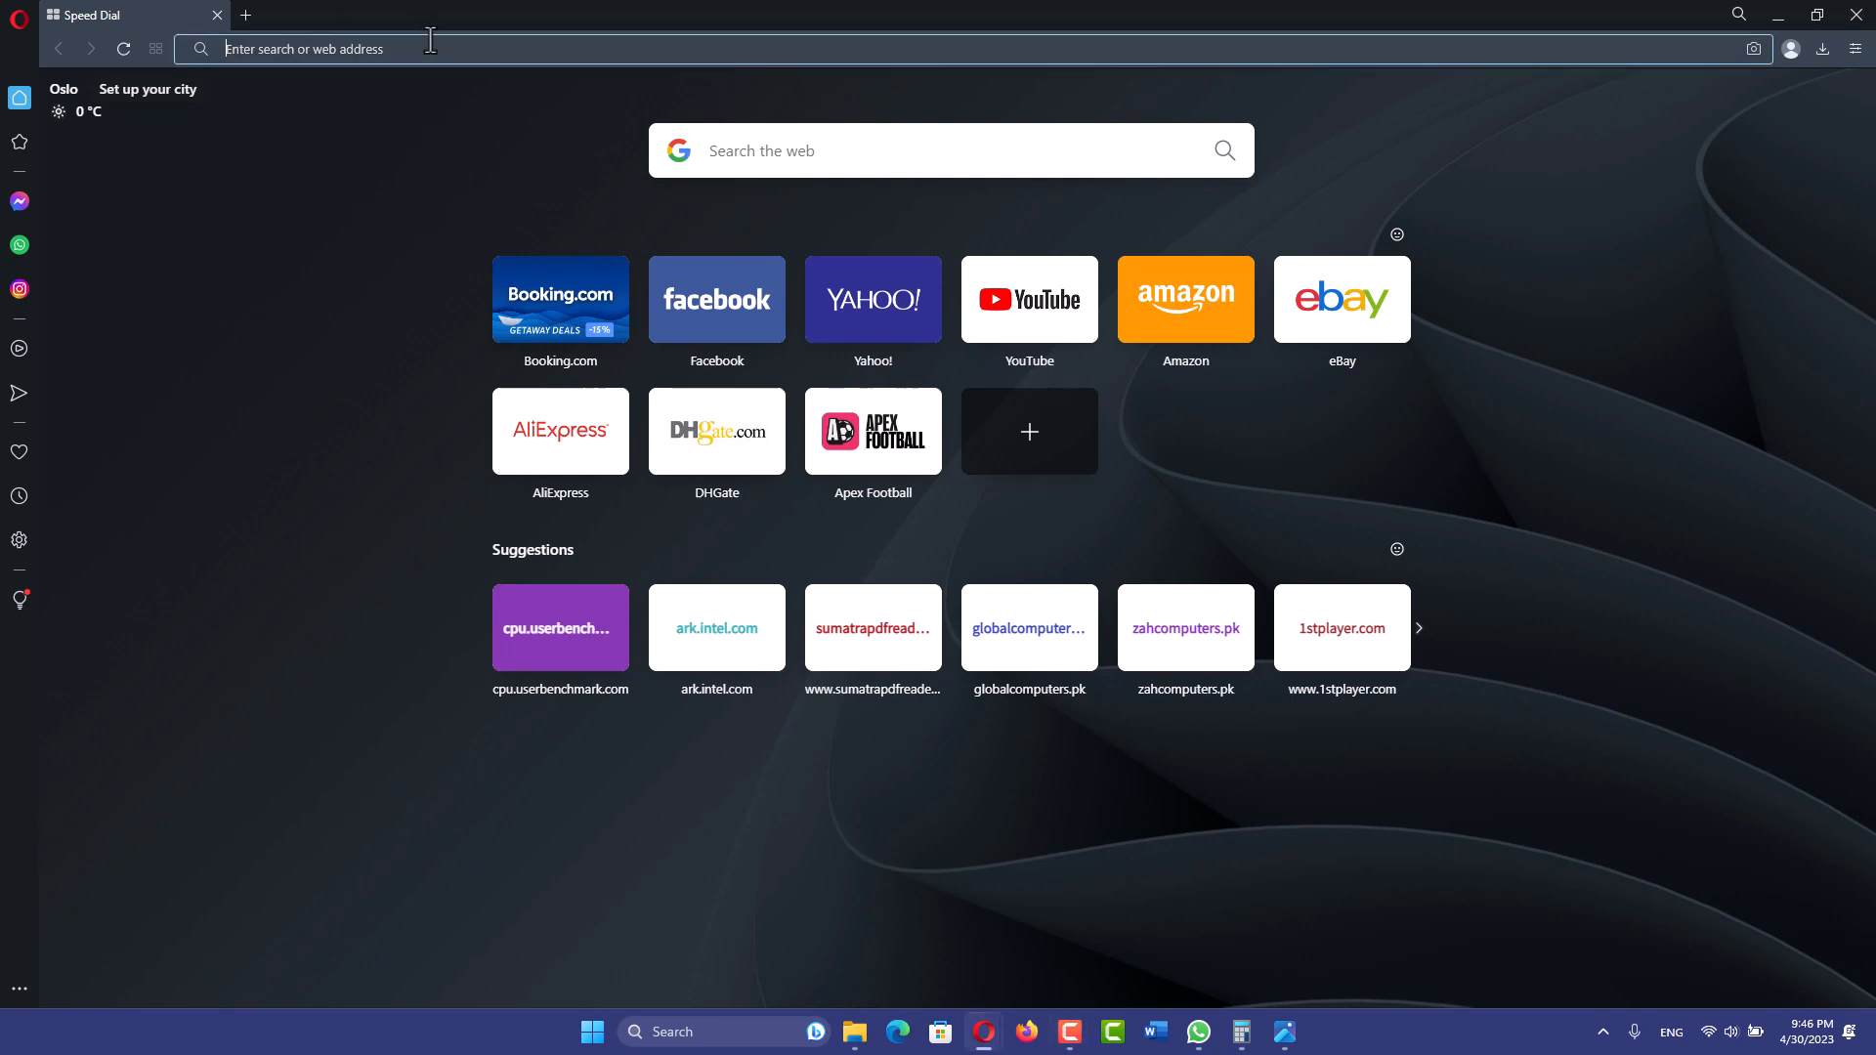
pyautogui.write('bluestack')
pyautogui.press('Return')
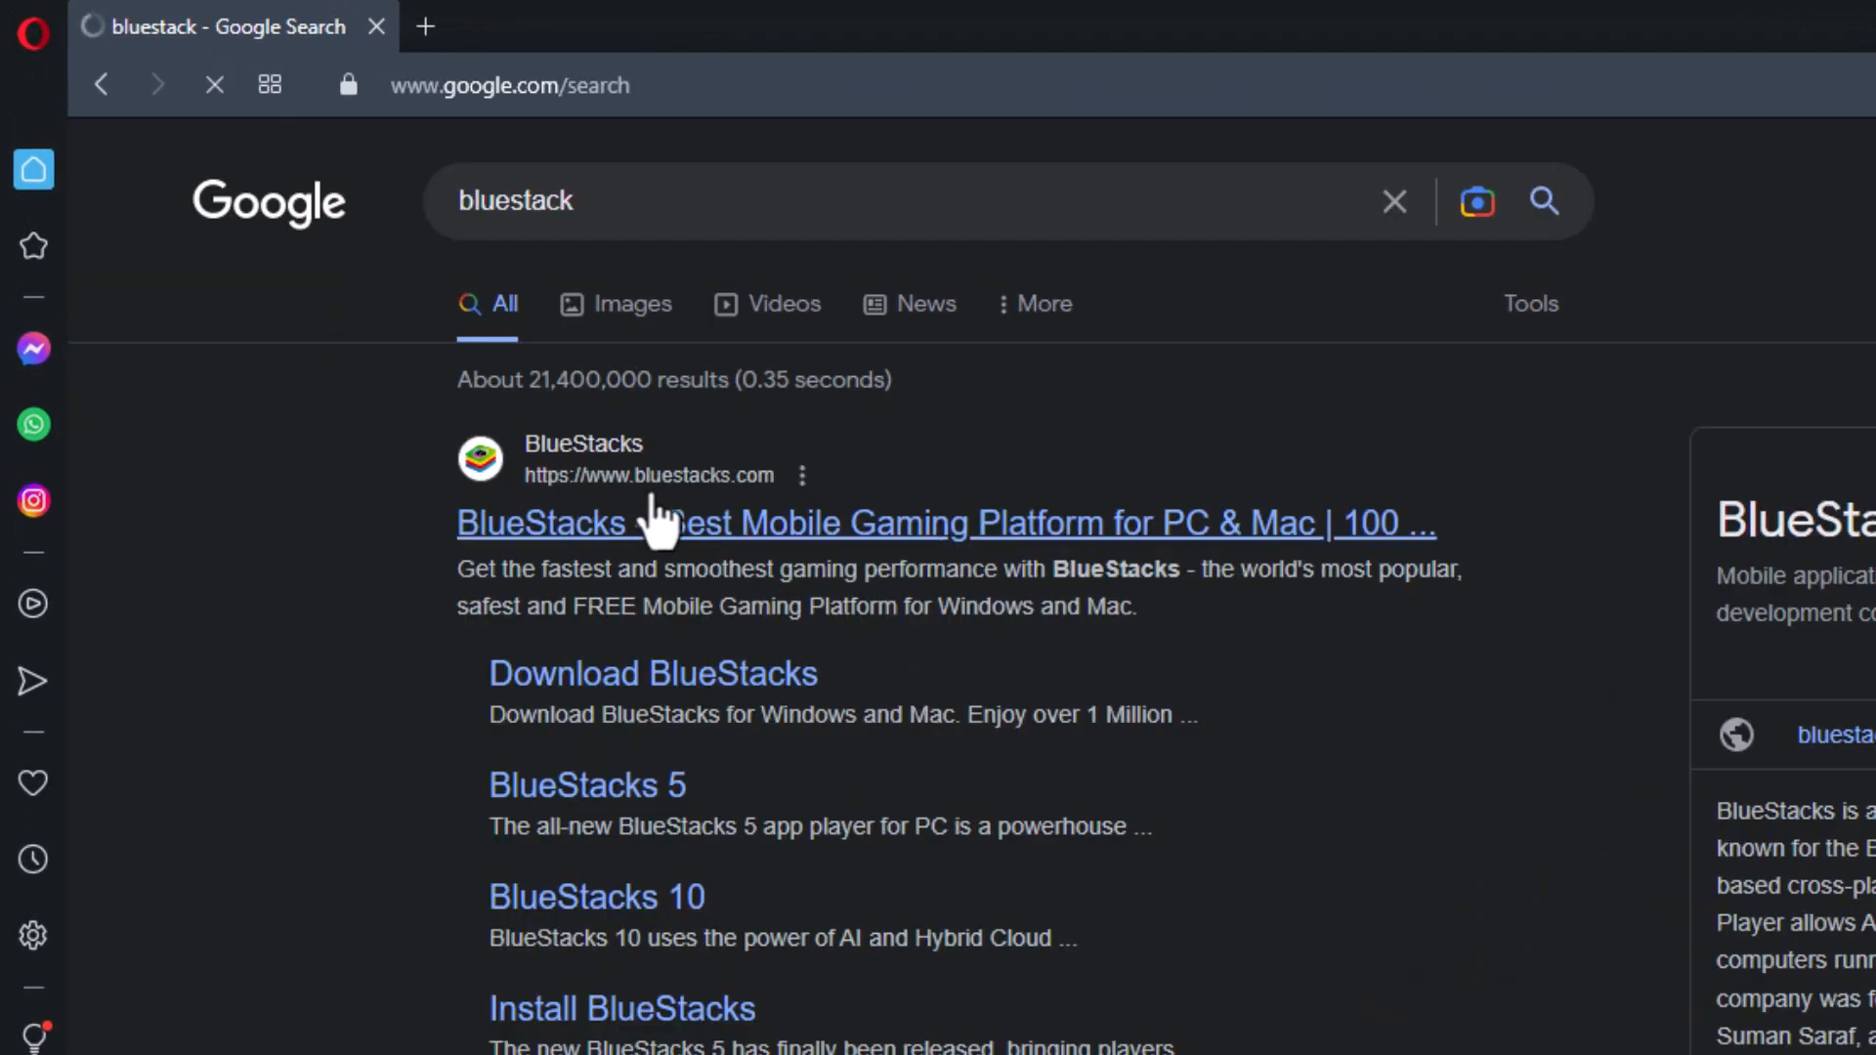
pyautogui.click(775, 537)
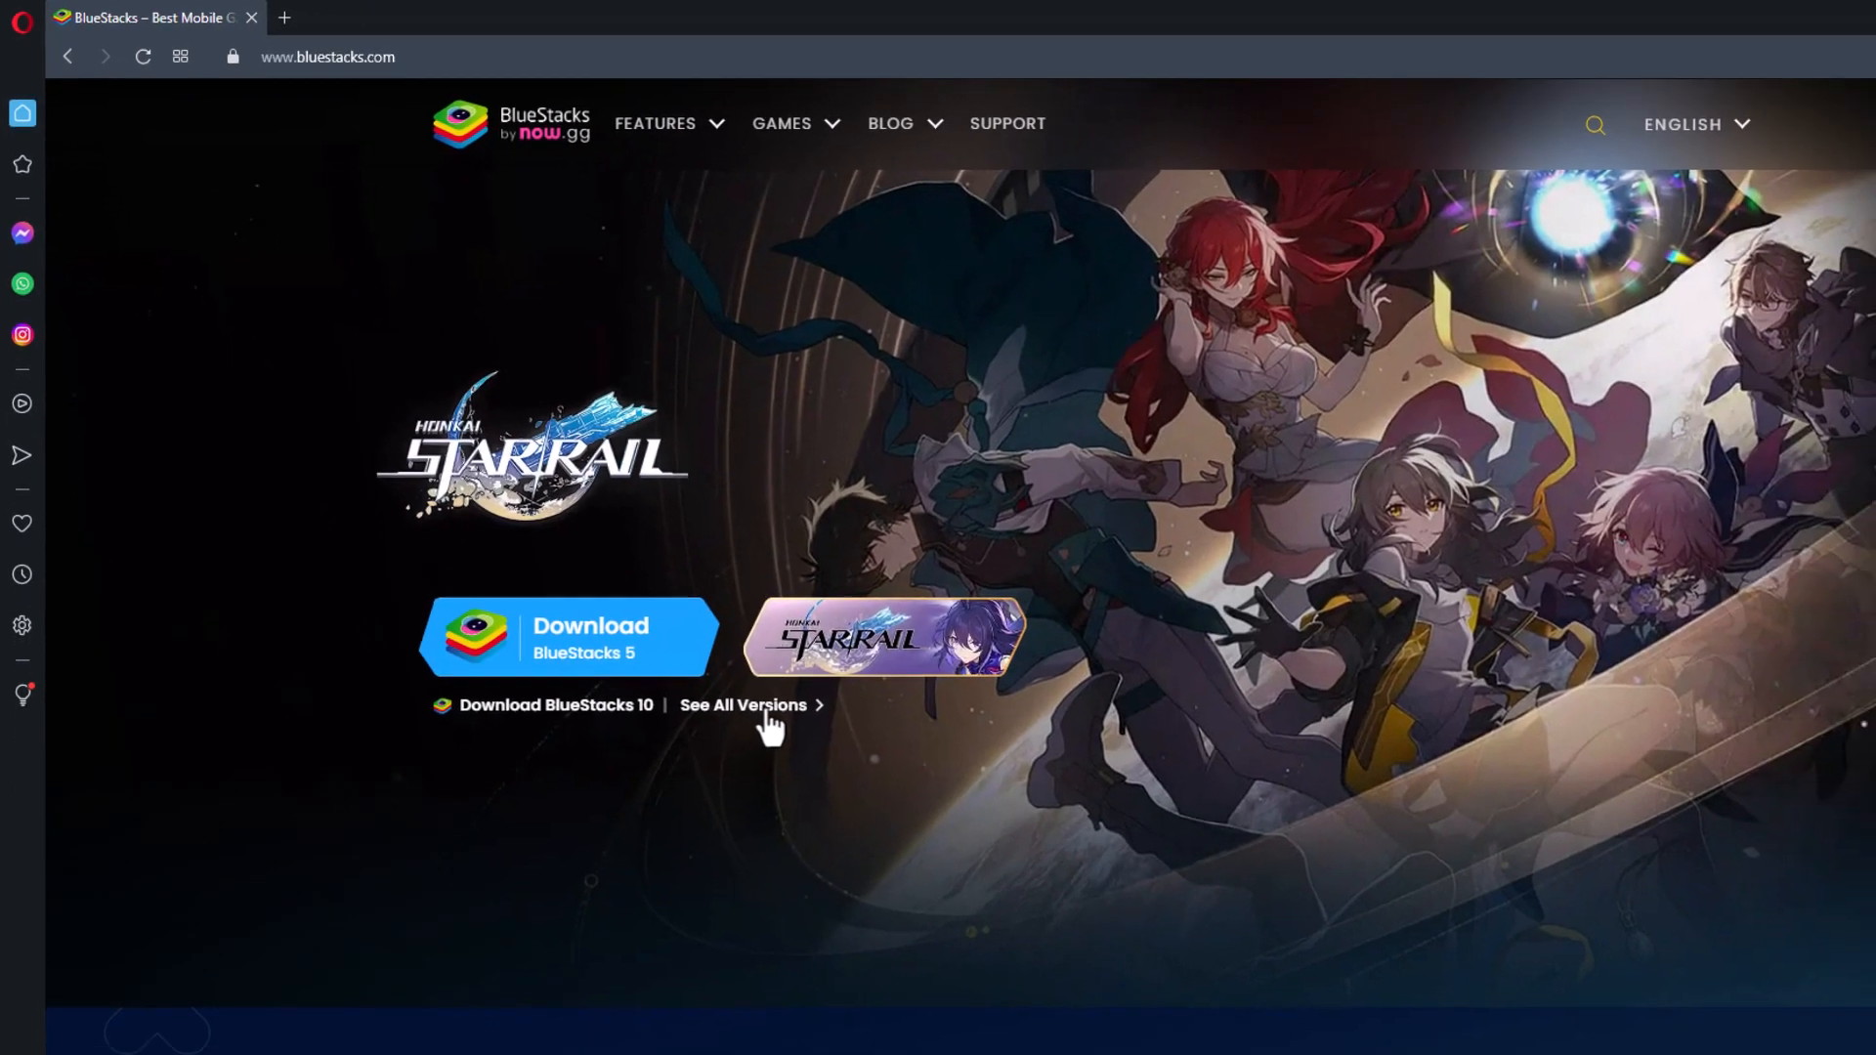
pyautogui.click(797, 738)
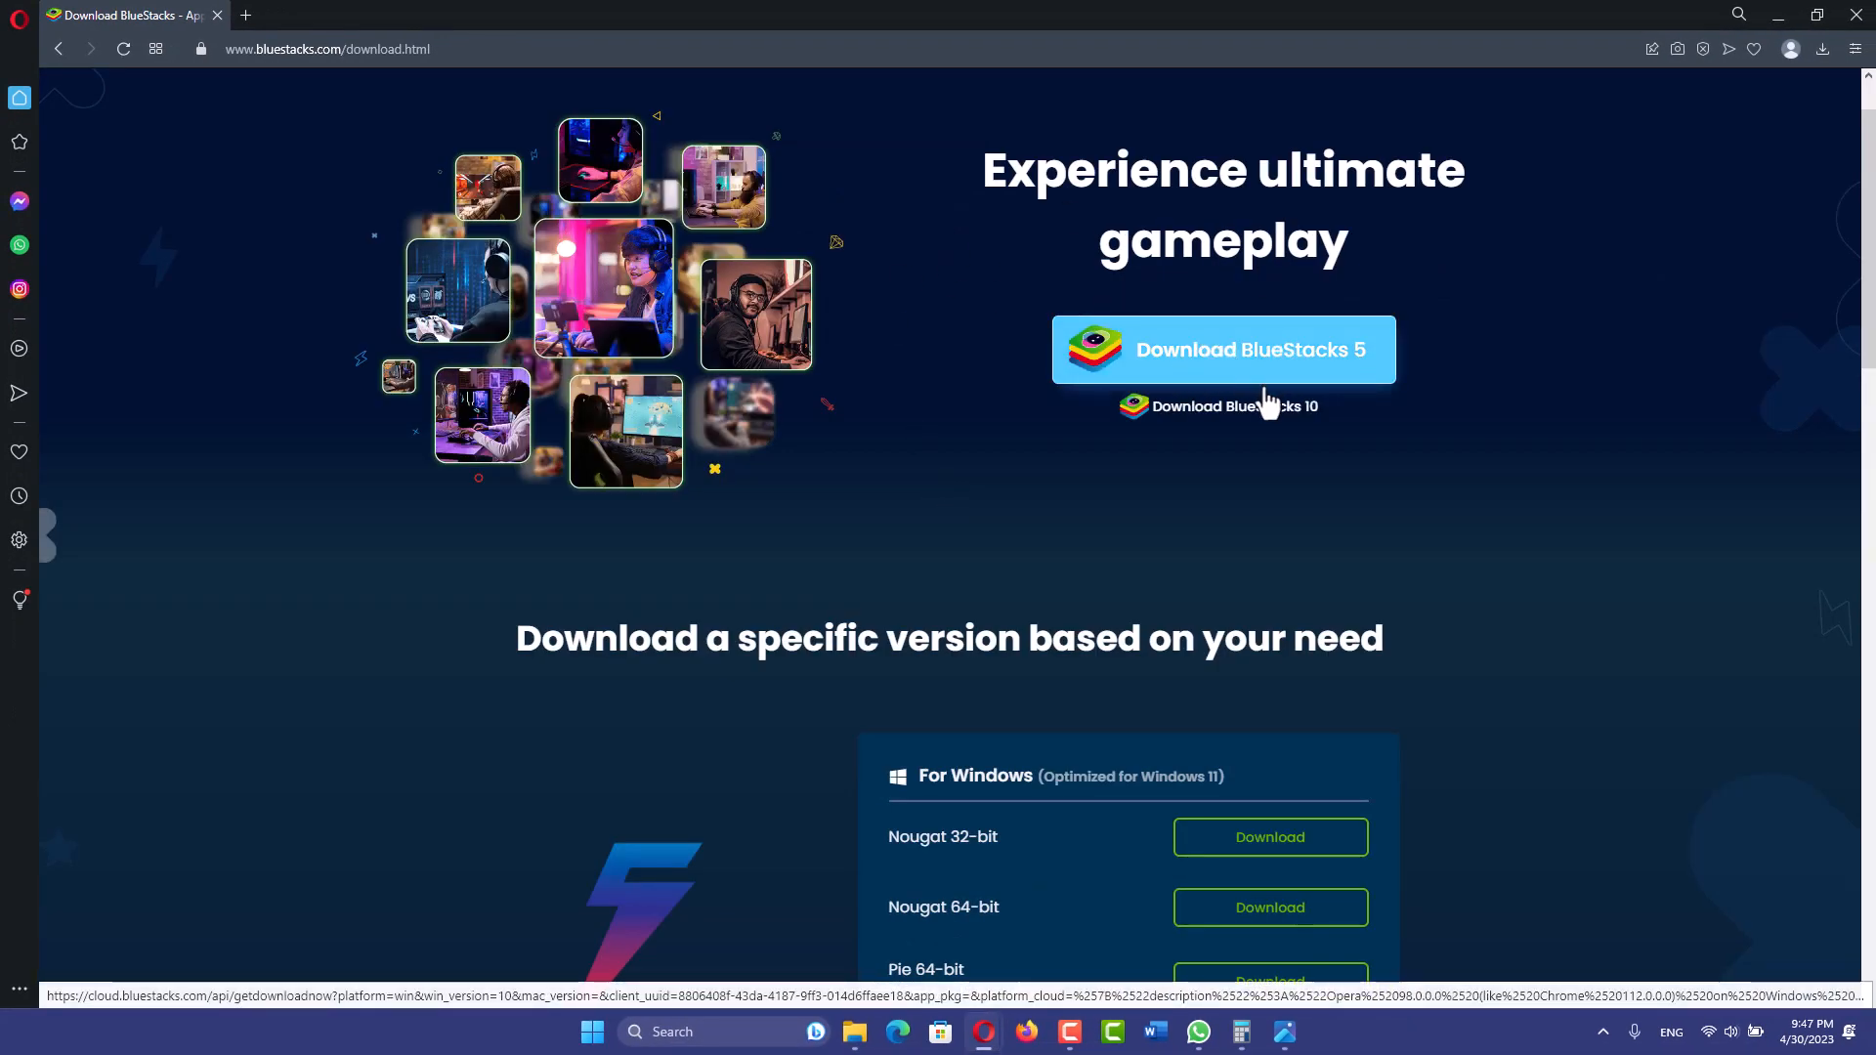
# Download the BlueStacks 5 Android 11 64-bit (beta) installer for Windows and save it in the Downloads folder
pyautogui.scroll(-5, 1398, 420)
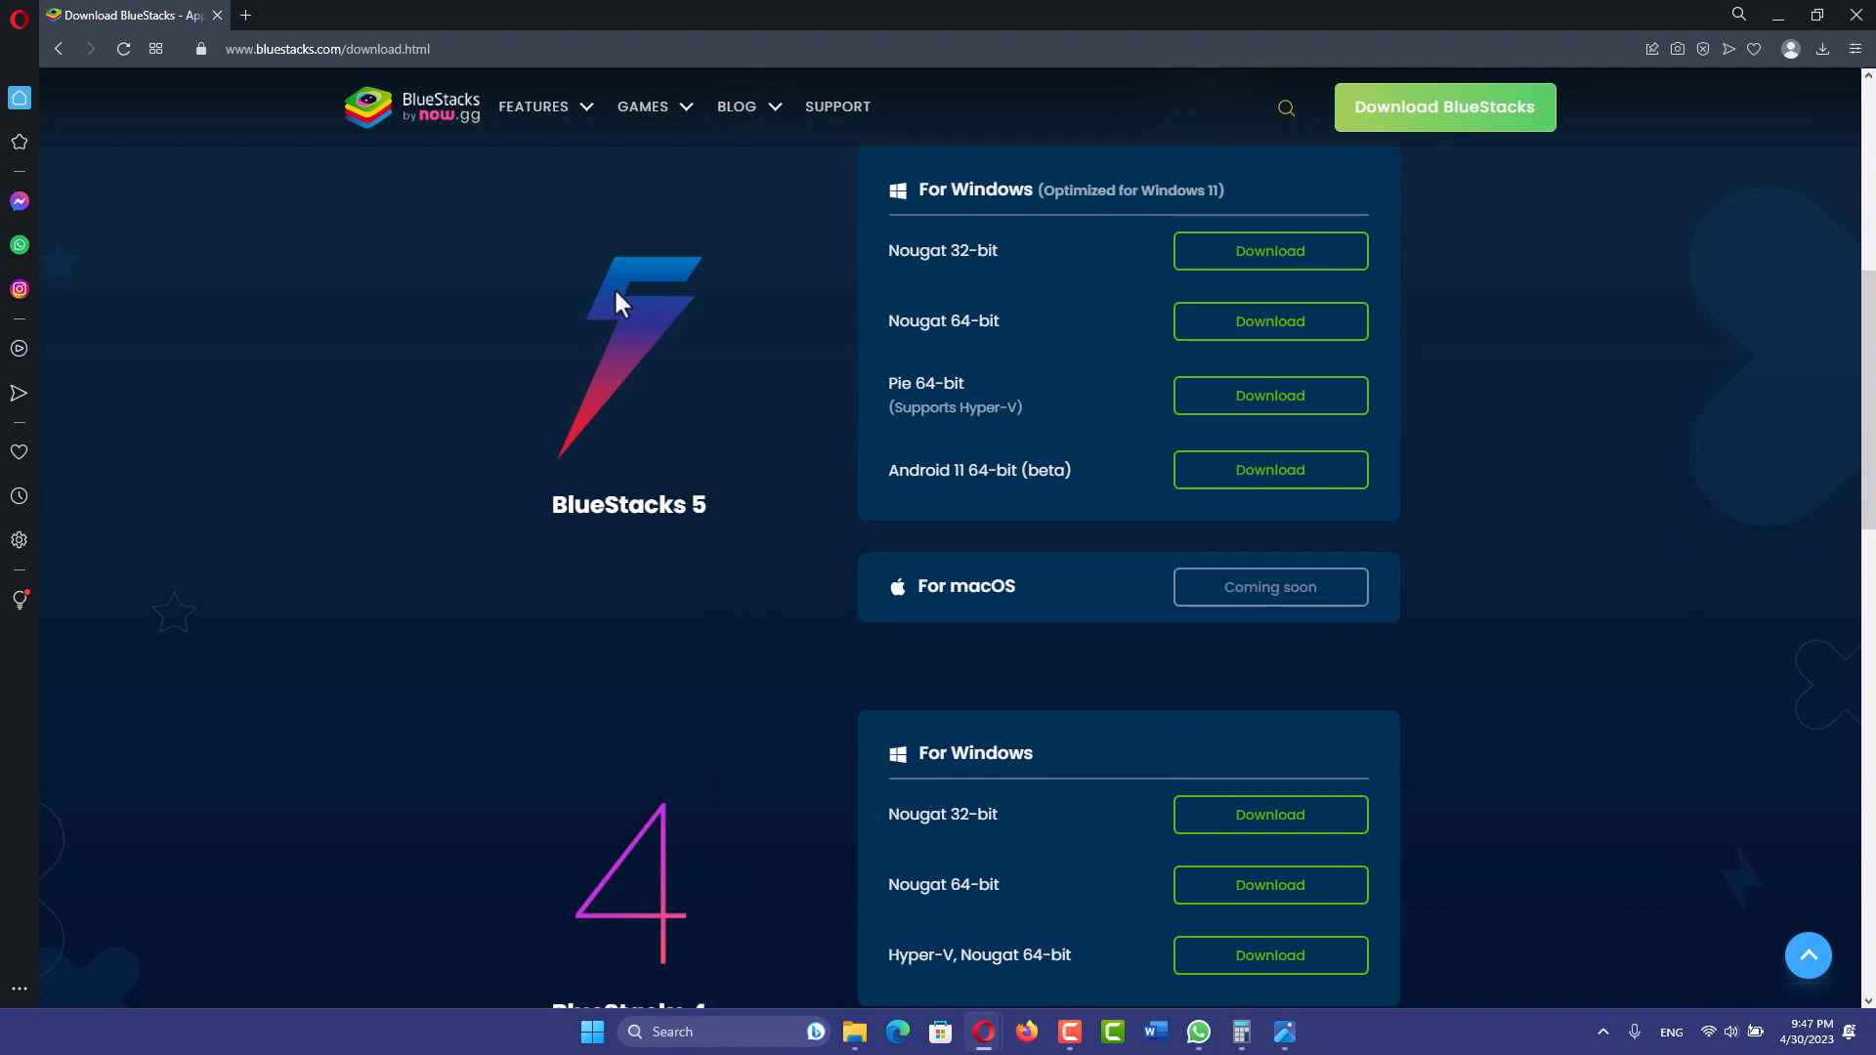
pyautogui.scroll(-4, 1009, 373)
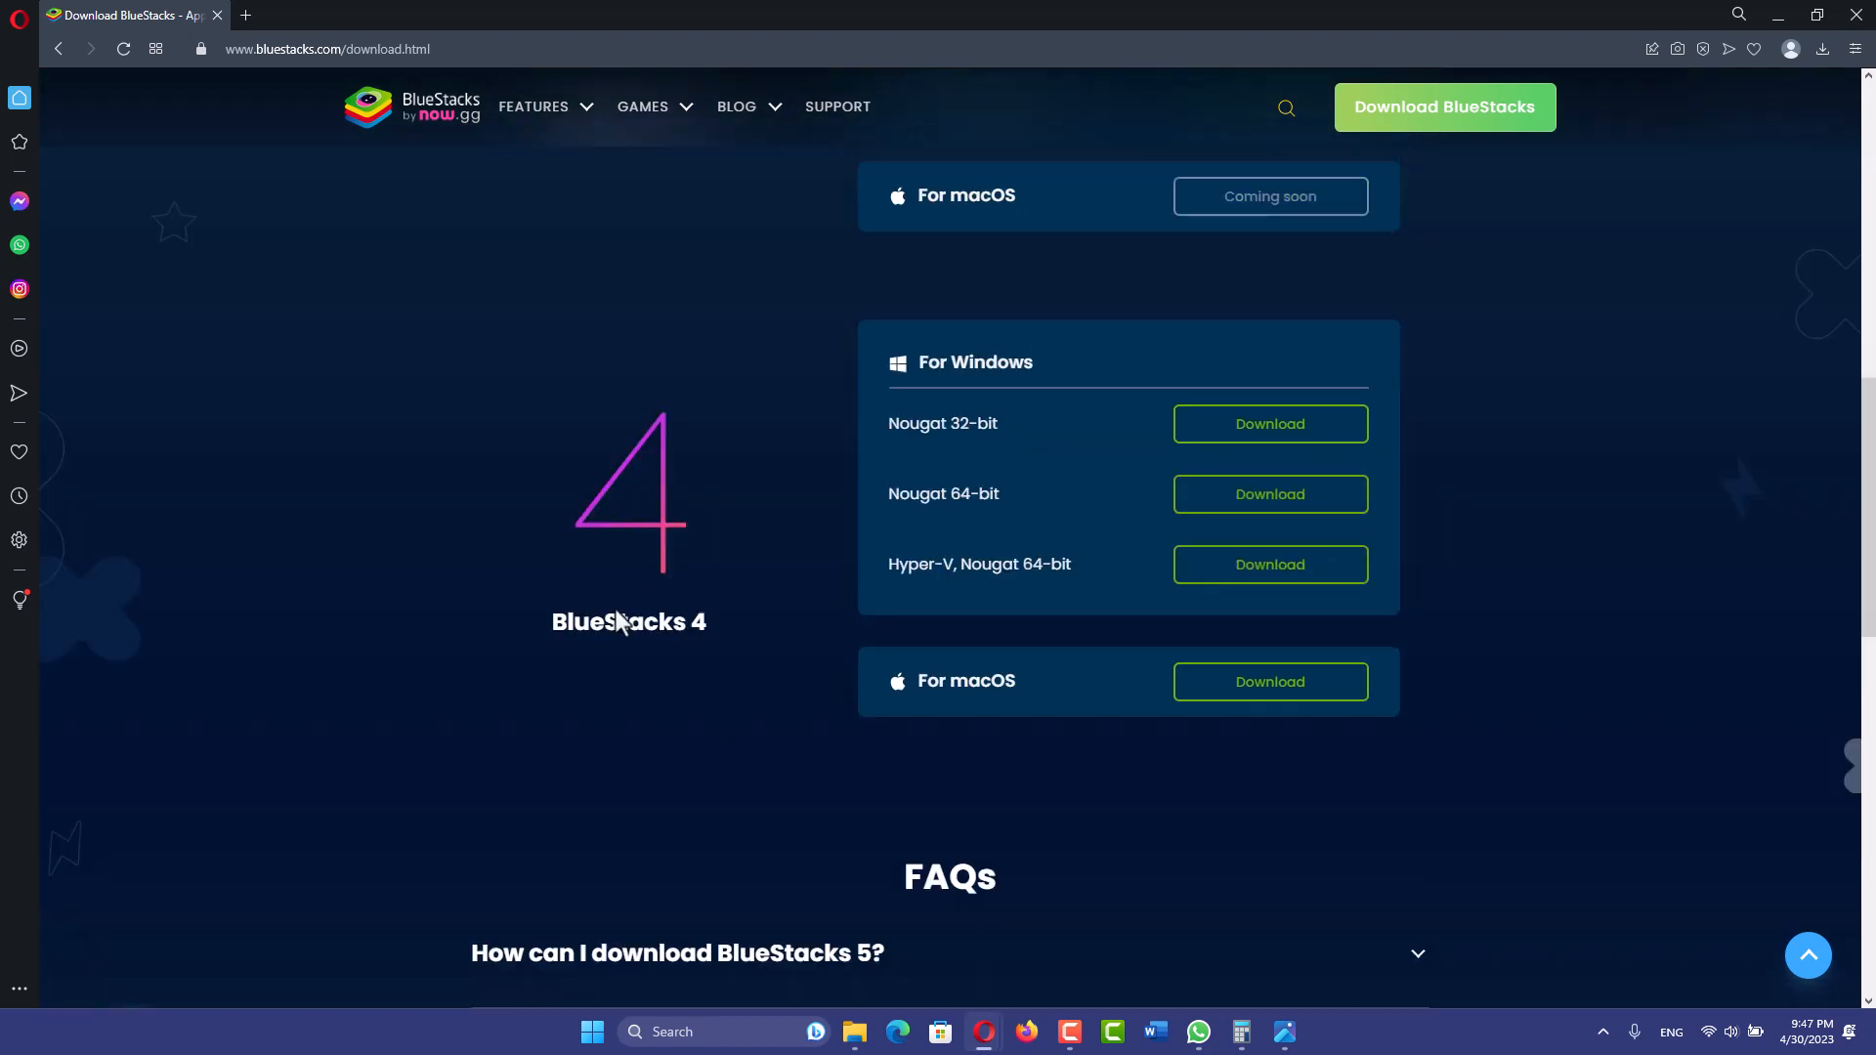
pyautogui.scroll(6, 869, 672)
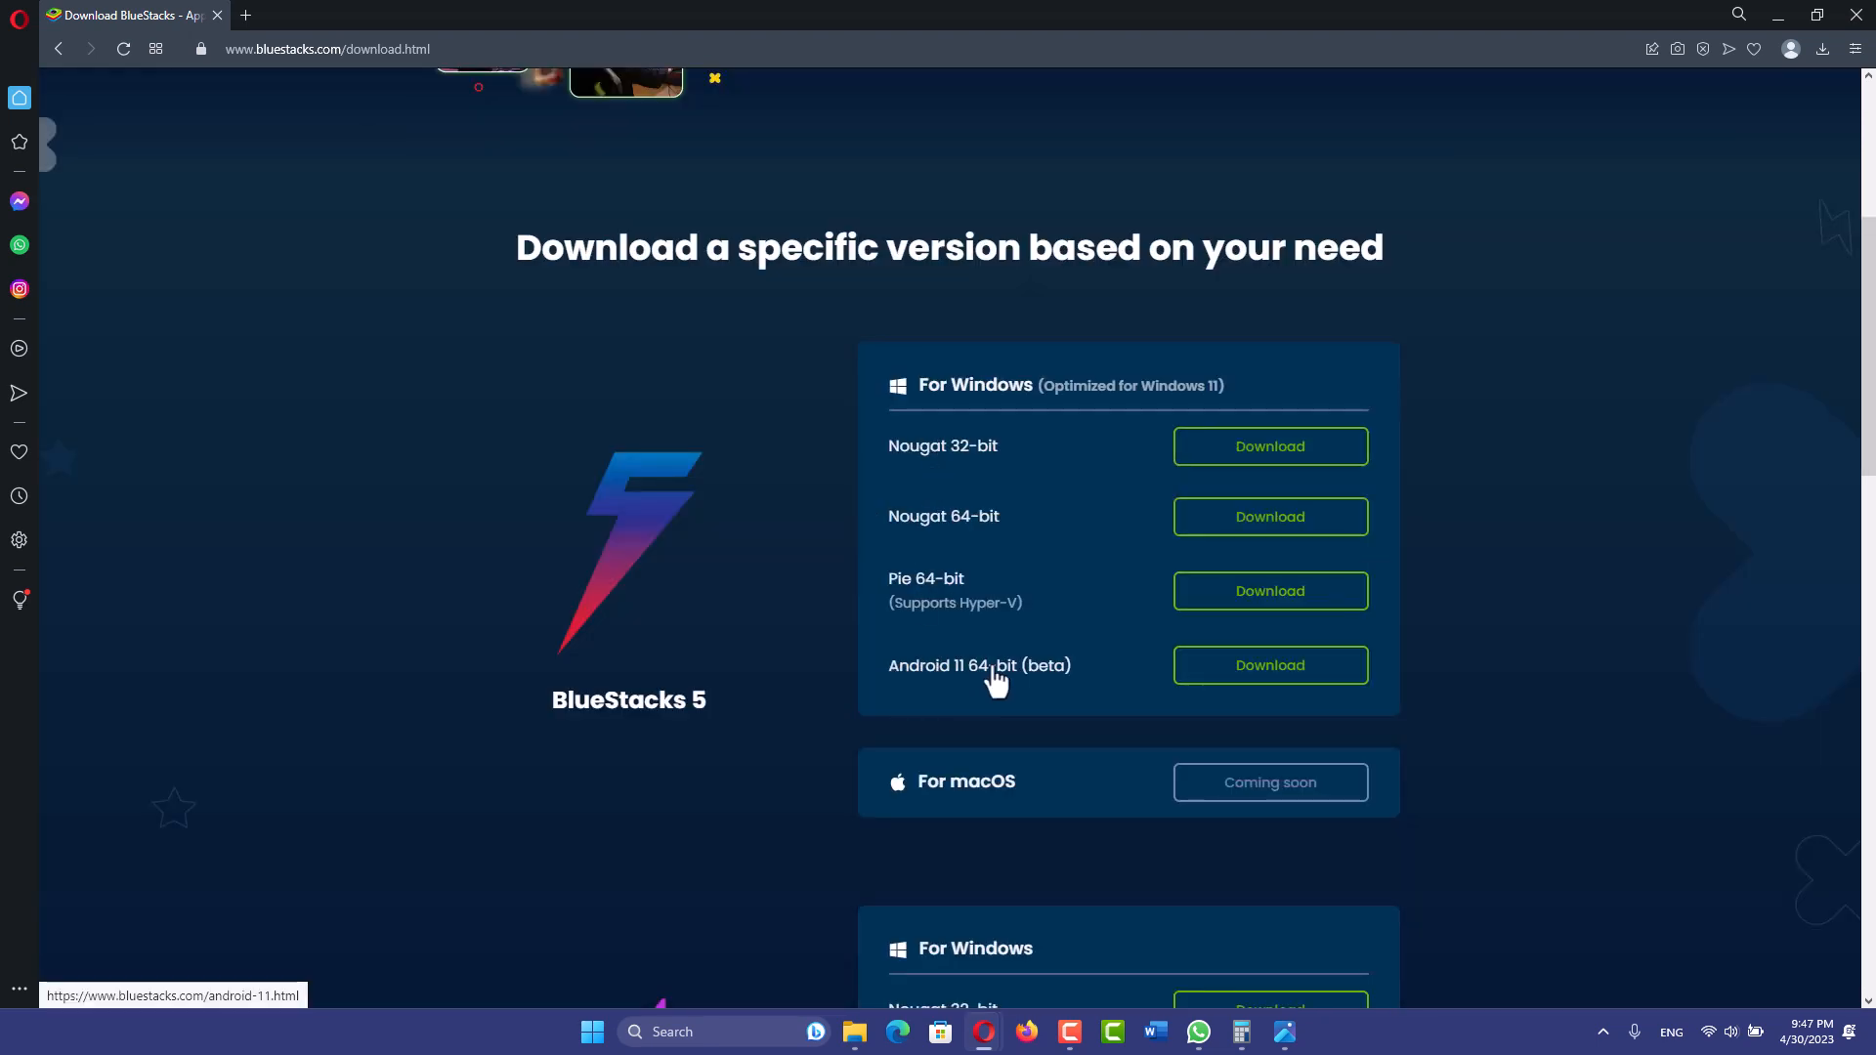
pyautogui.click(1298, 681)
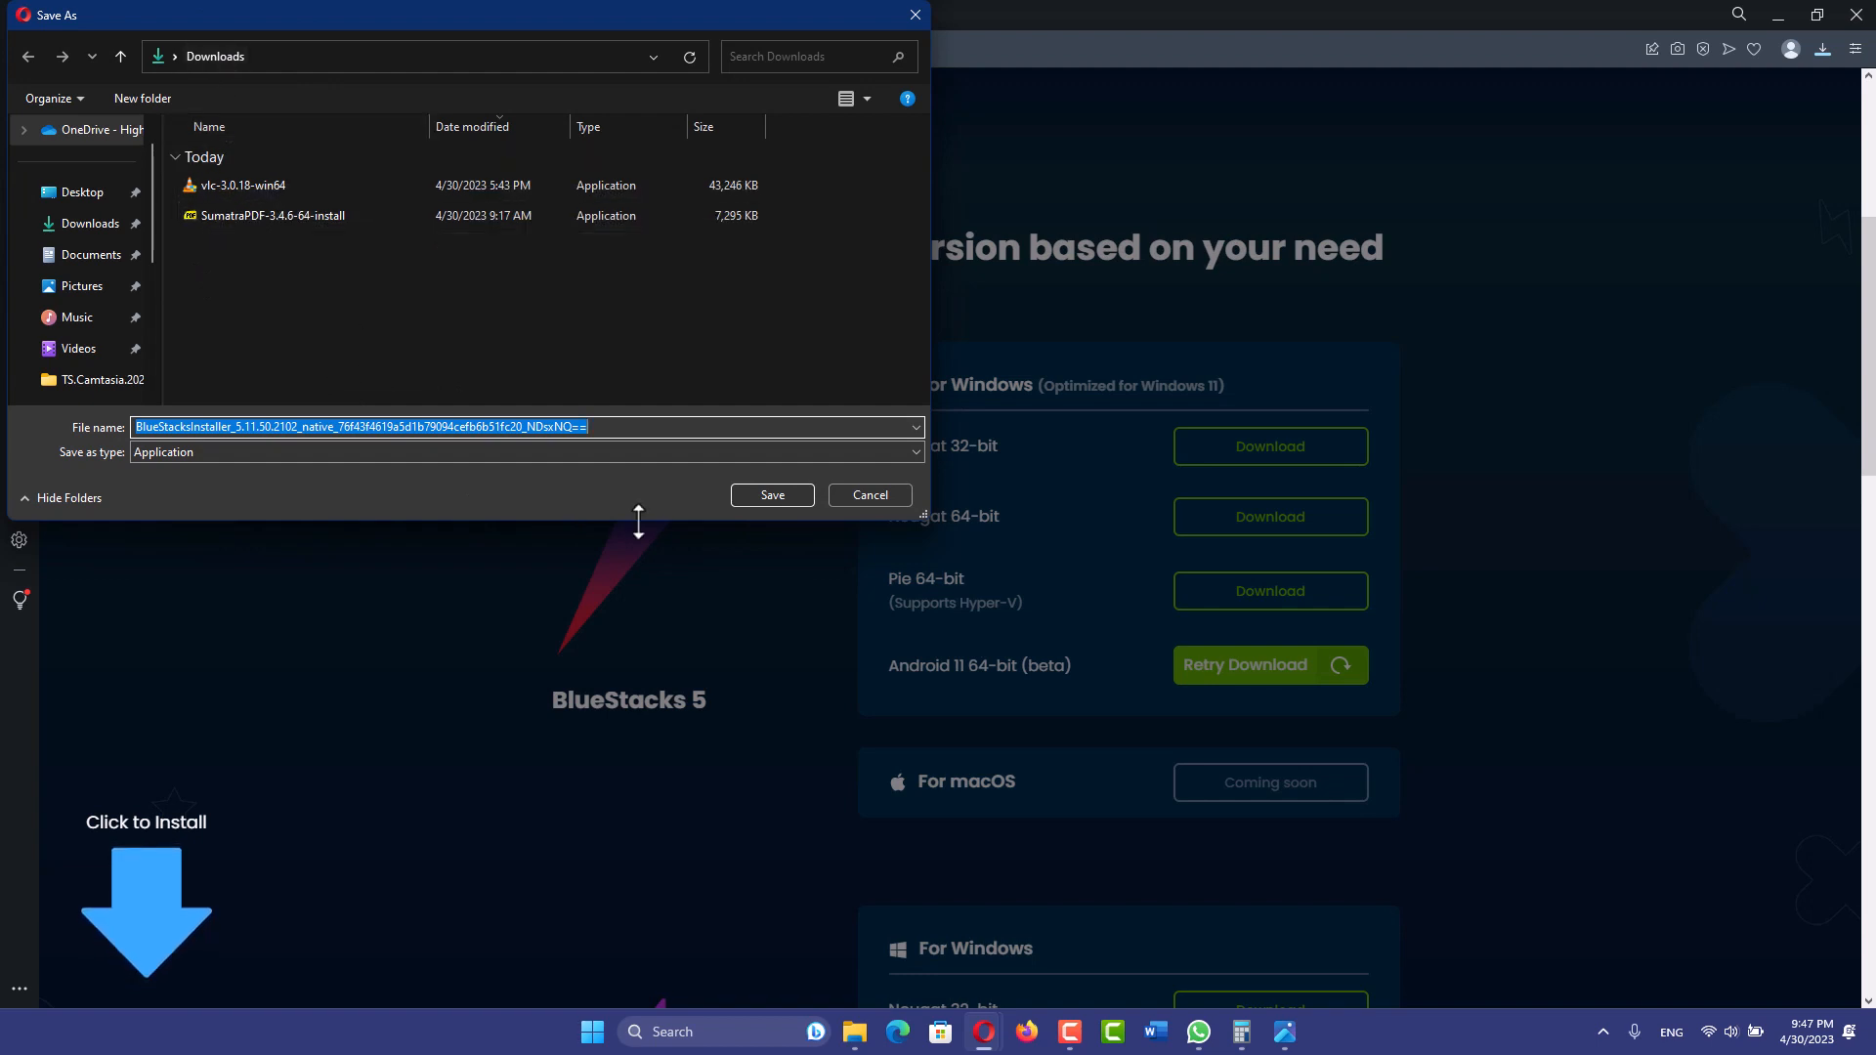
pyautogui.click(770, 495)
# Run the downloaded BlueStacks installer as administrator and start a customized installation, keeping the data path C:\ProgramData\BlueStacks_nxt
pyautogui.click(1835, 126)
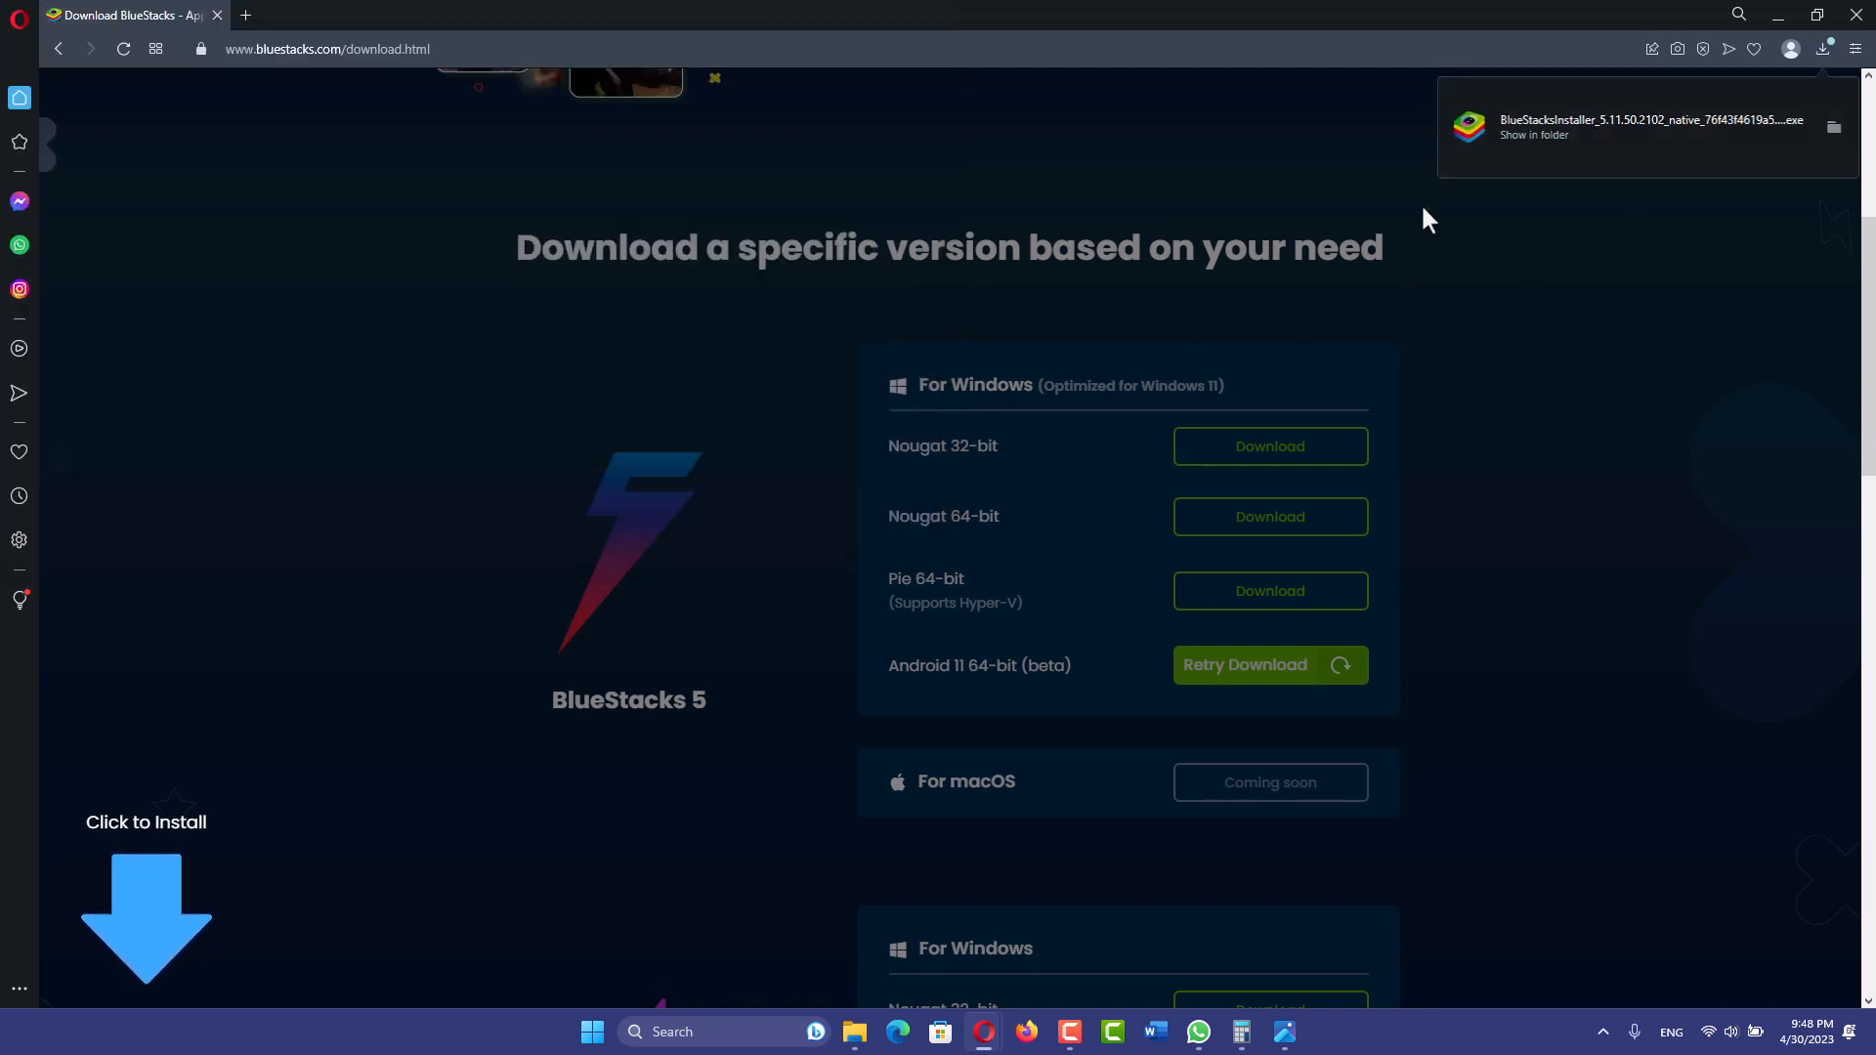
pyautogui.rightClick(799, 317)
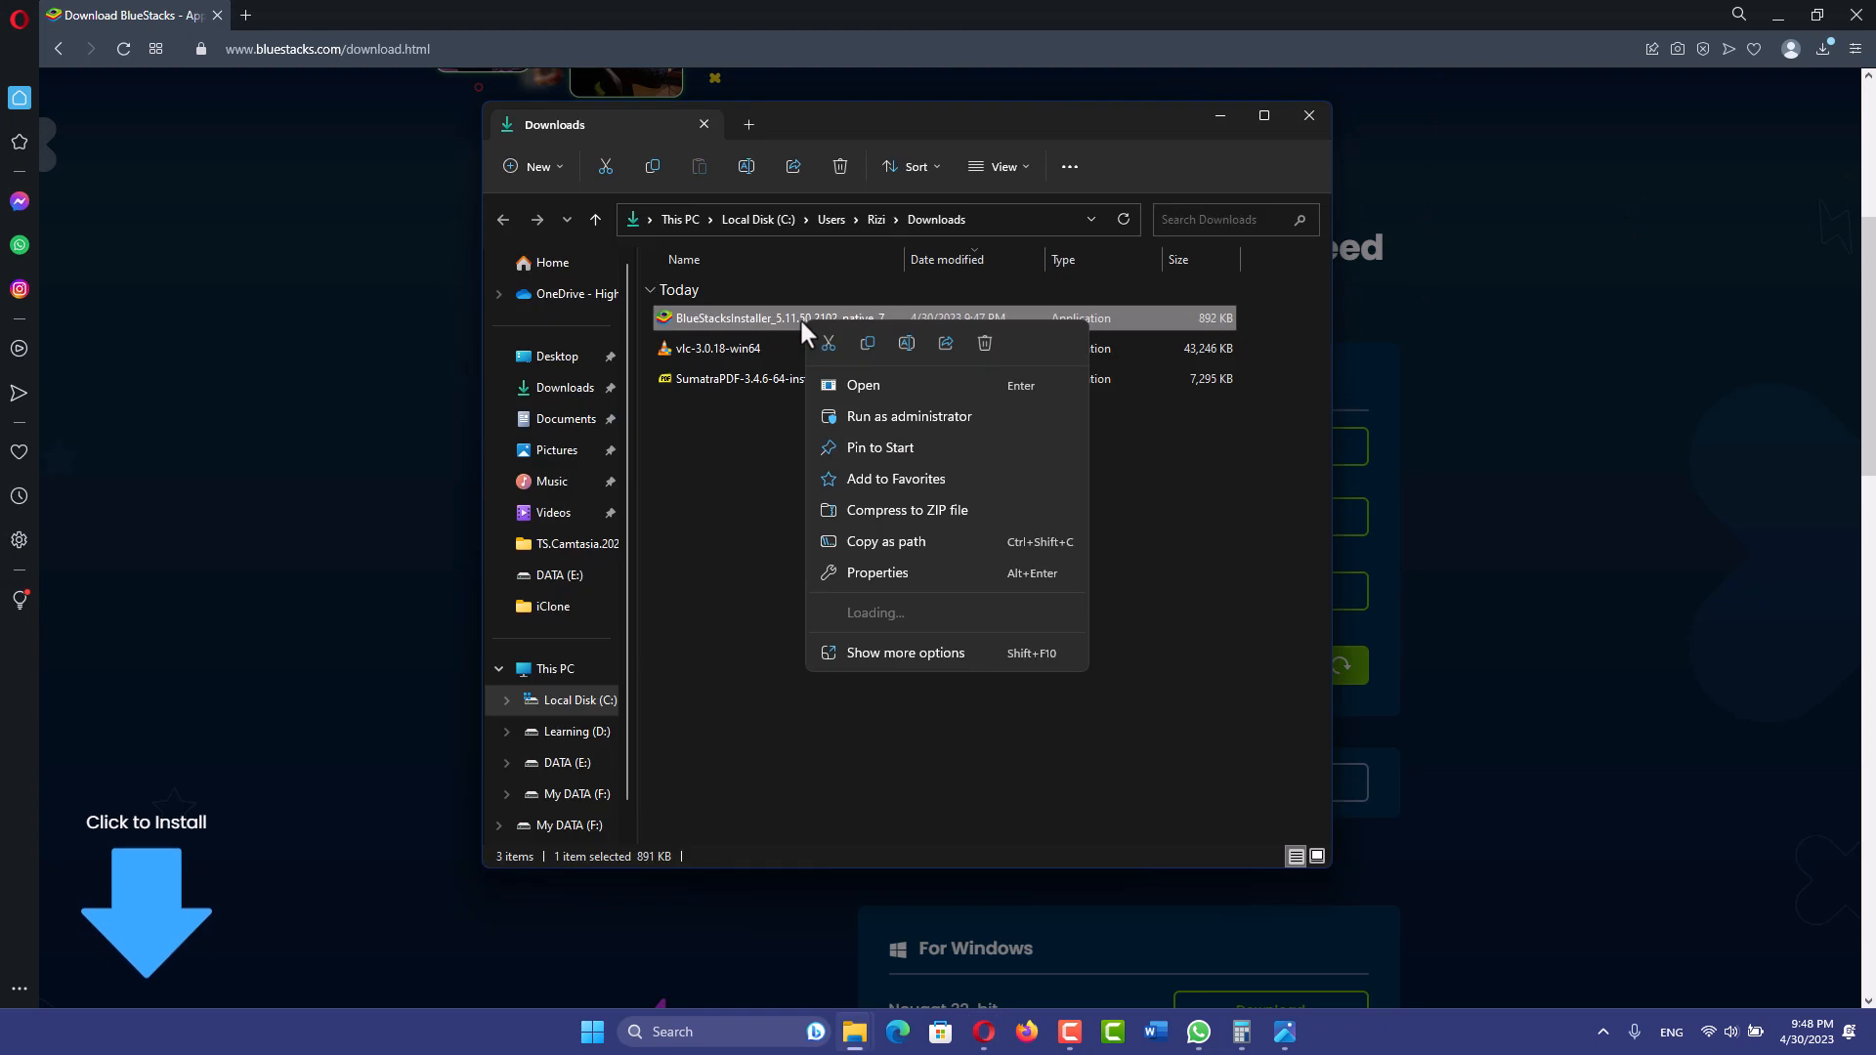
pyautogui.click(940, 415)
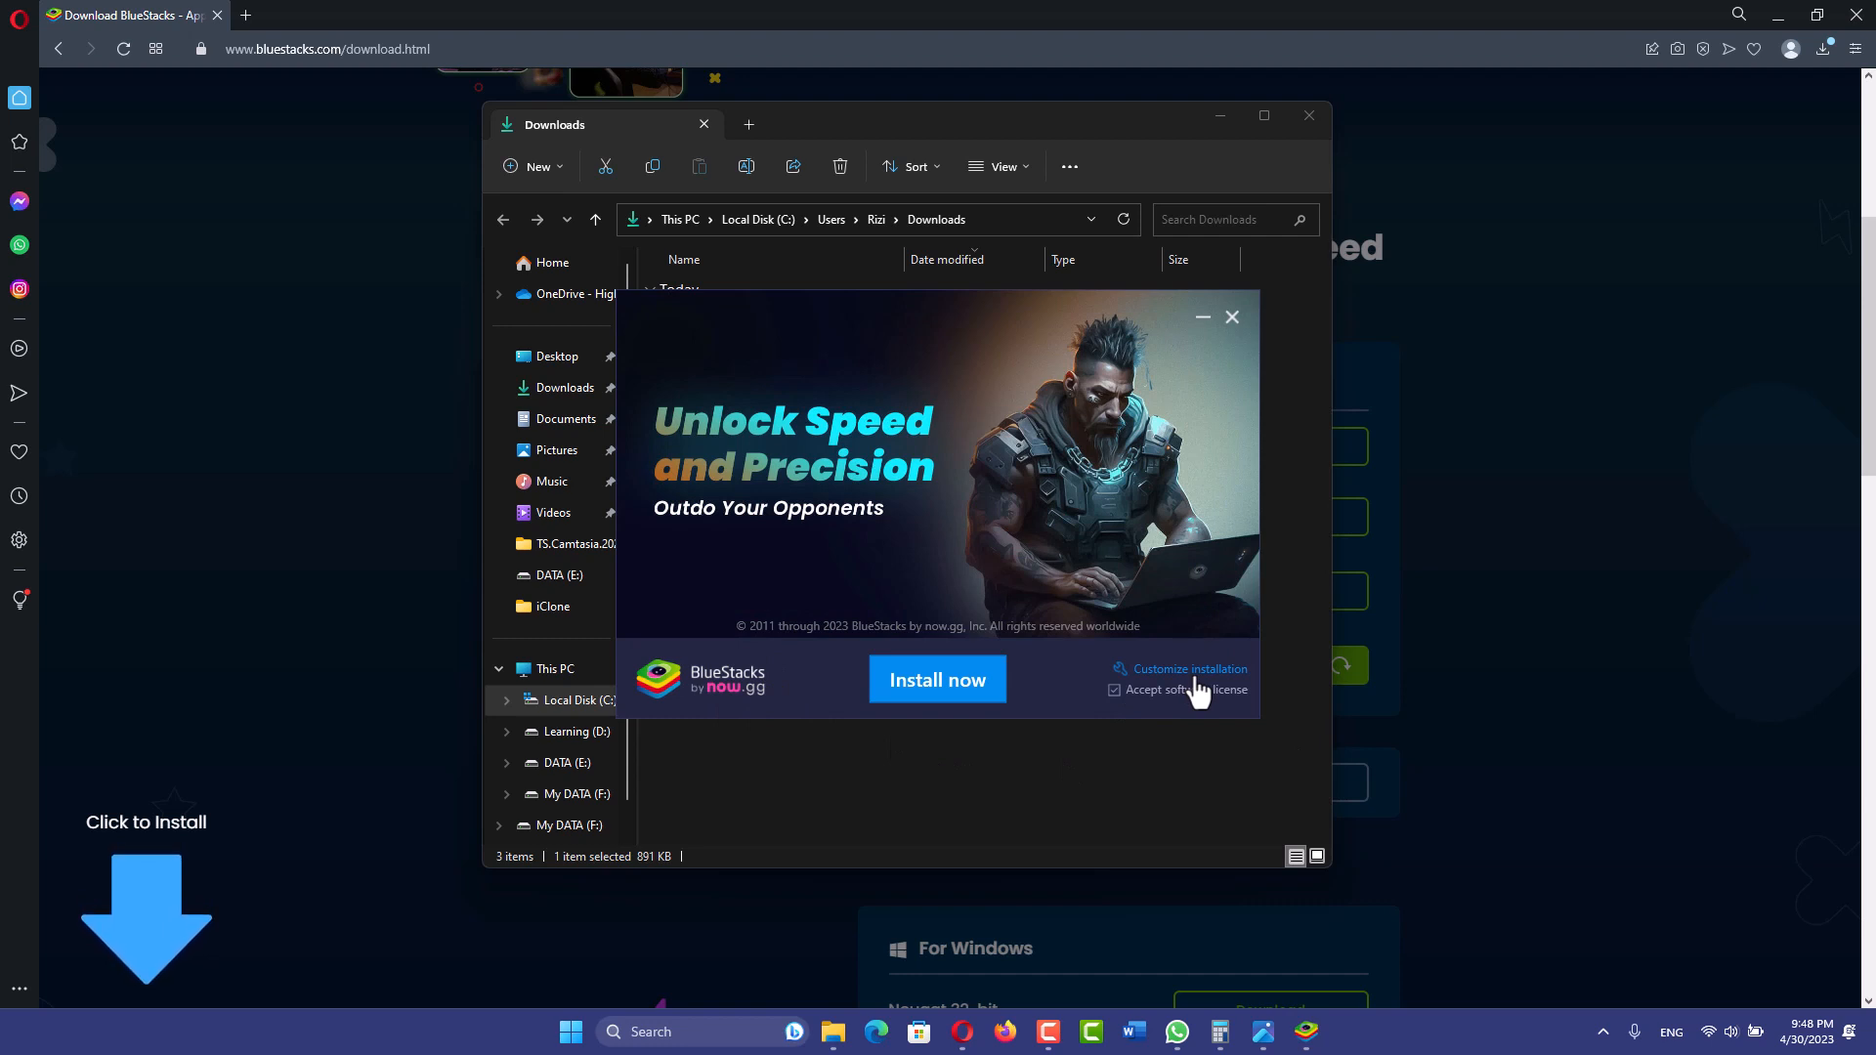
pyautogui.click(1195, 677)
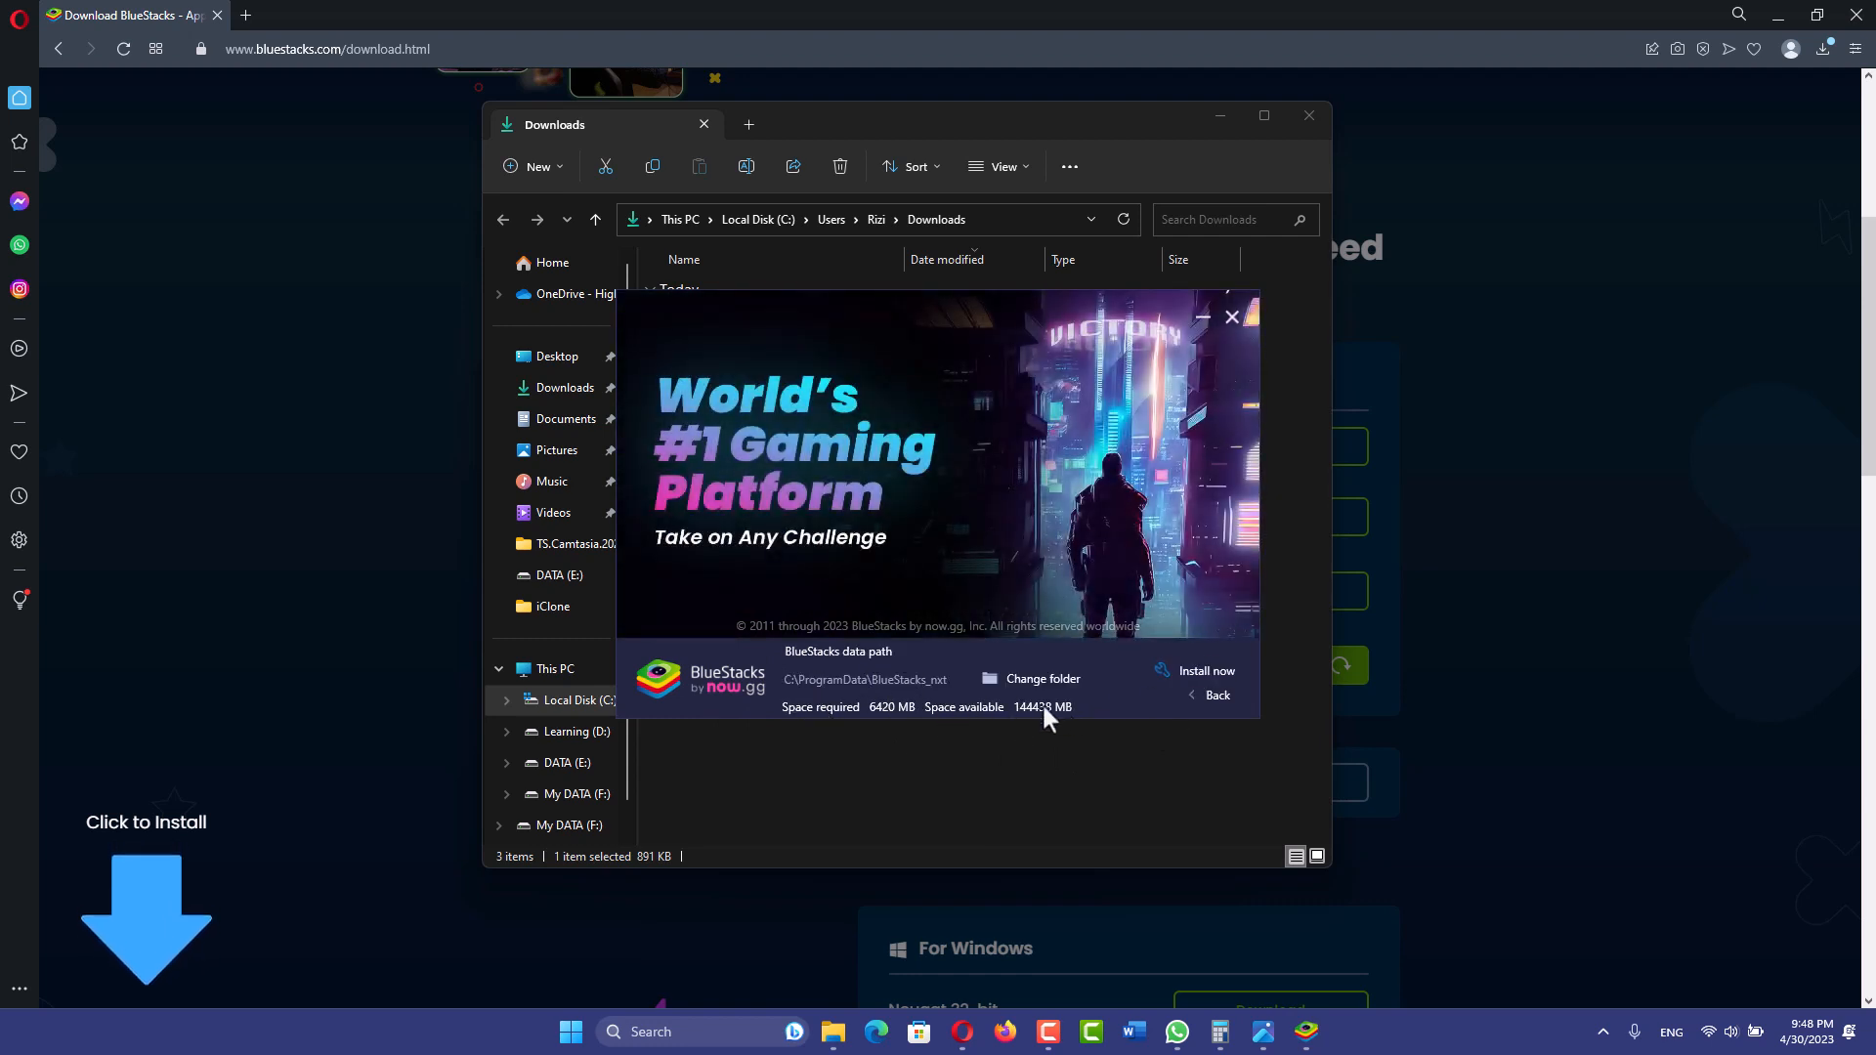
pyautogui.click(1203, 675)
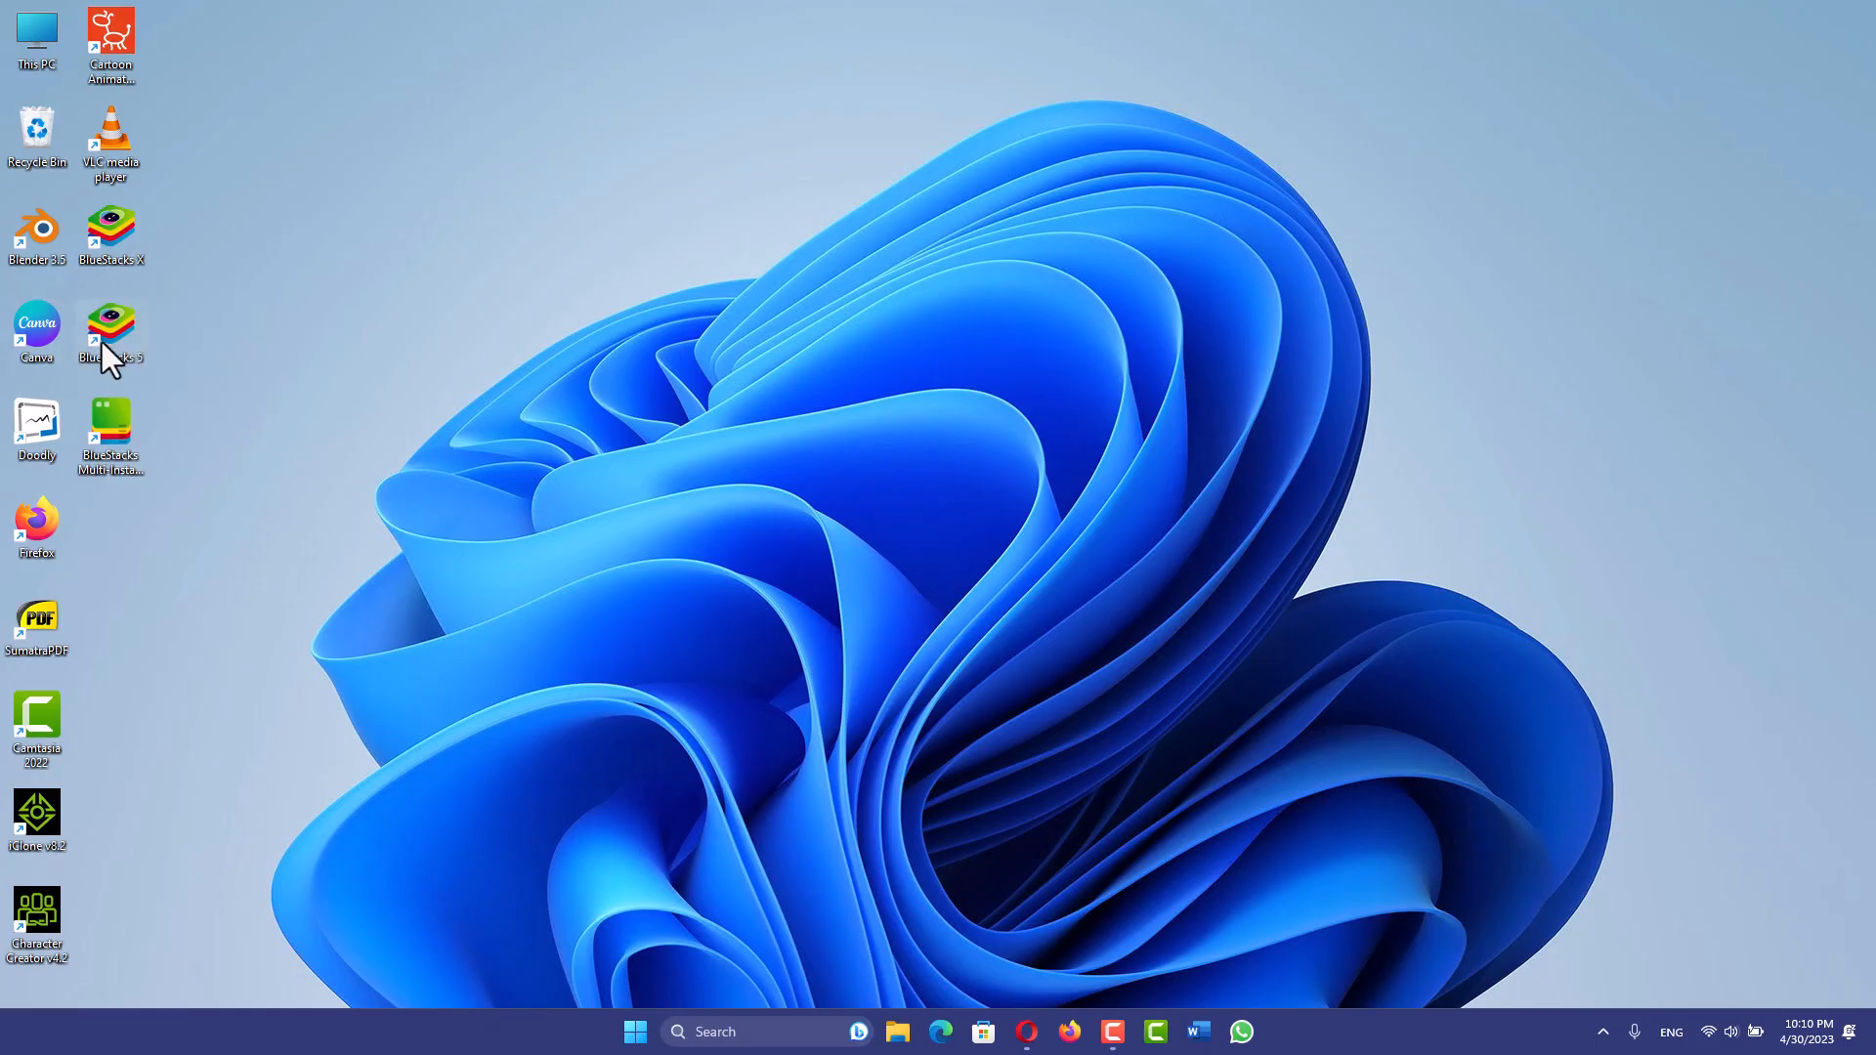
# Launch BlueStacks 5 from the desktop and open the FAQ offered for the incompatible Windows settings
pyautogui.doubleClick(104, 337)
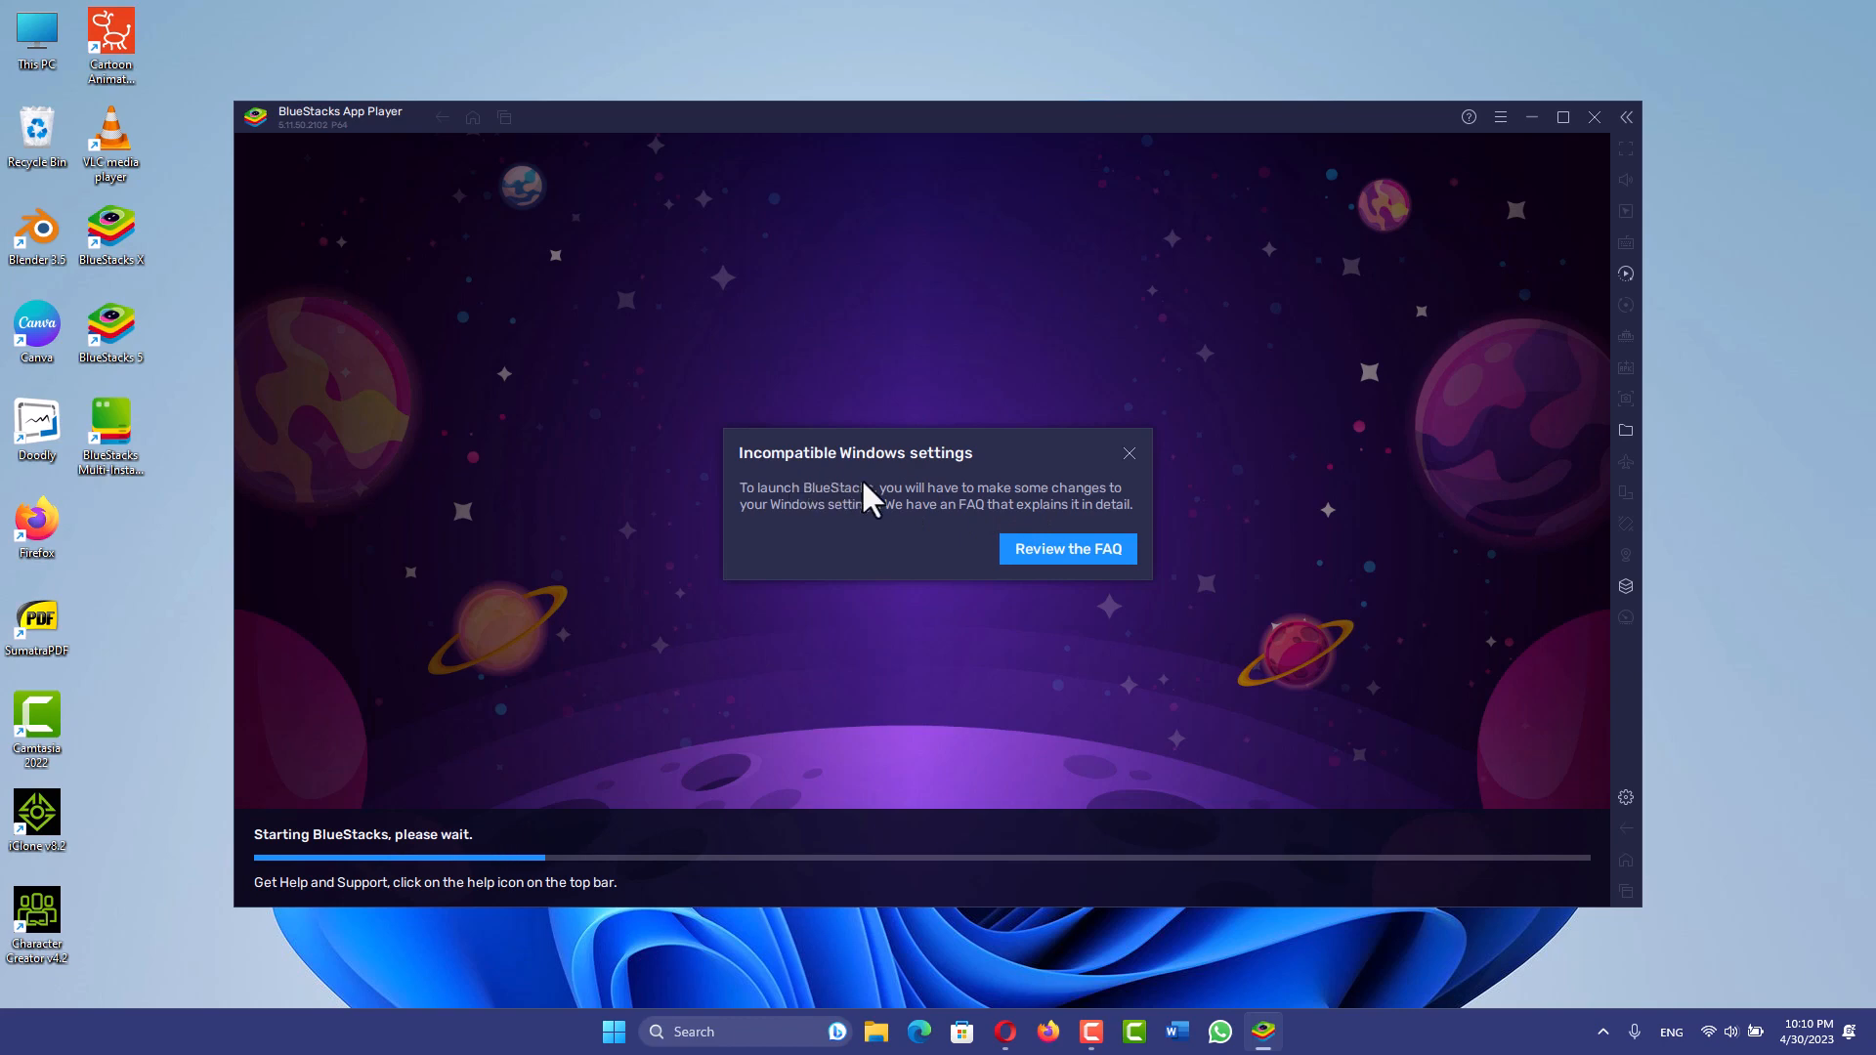
pyautogui.click(1071, 549)
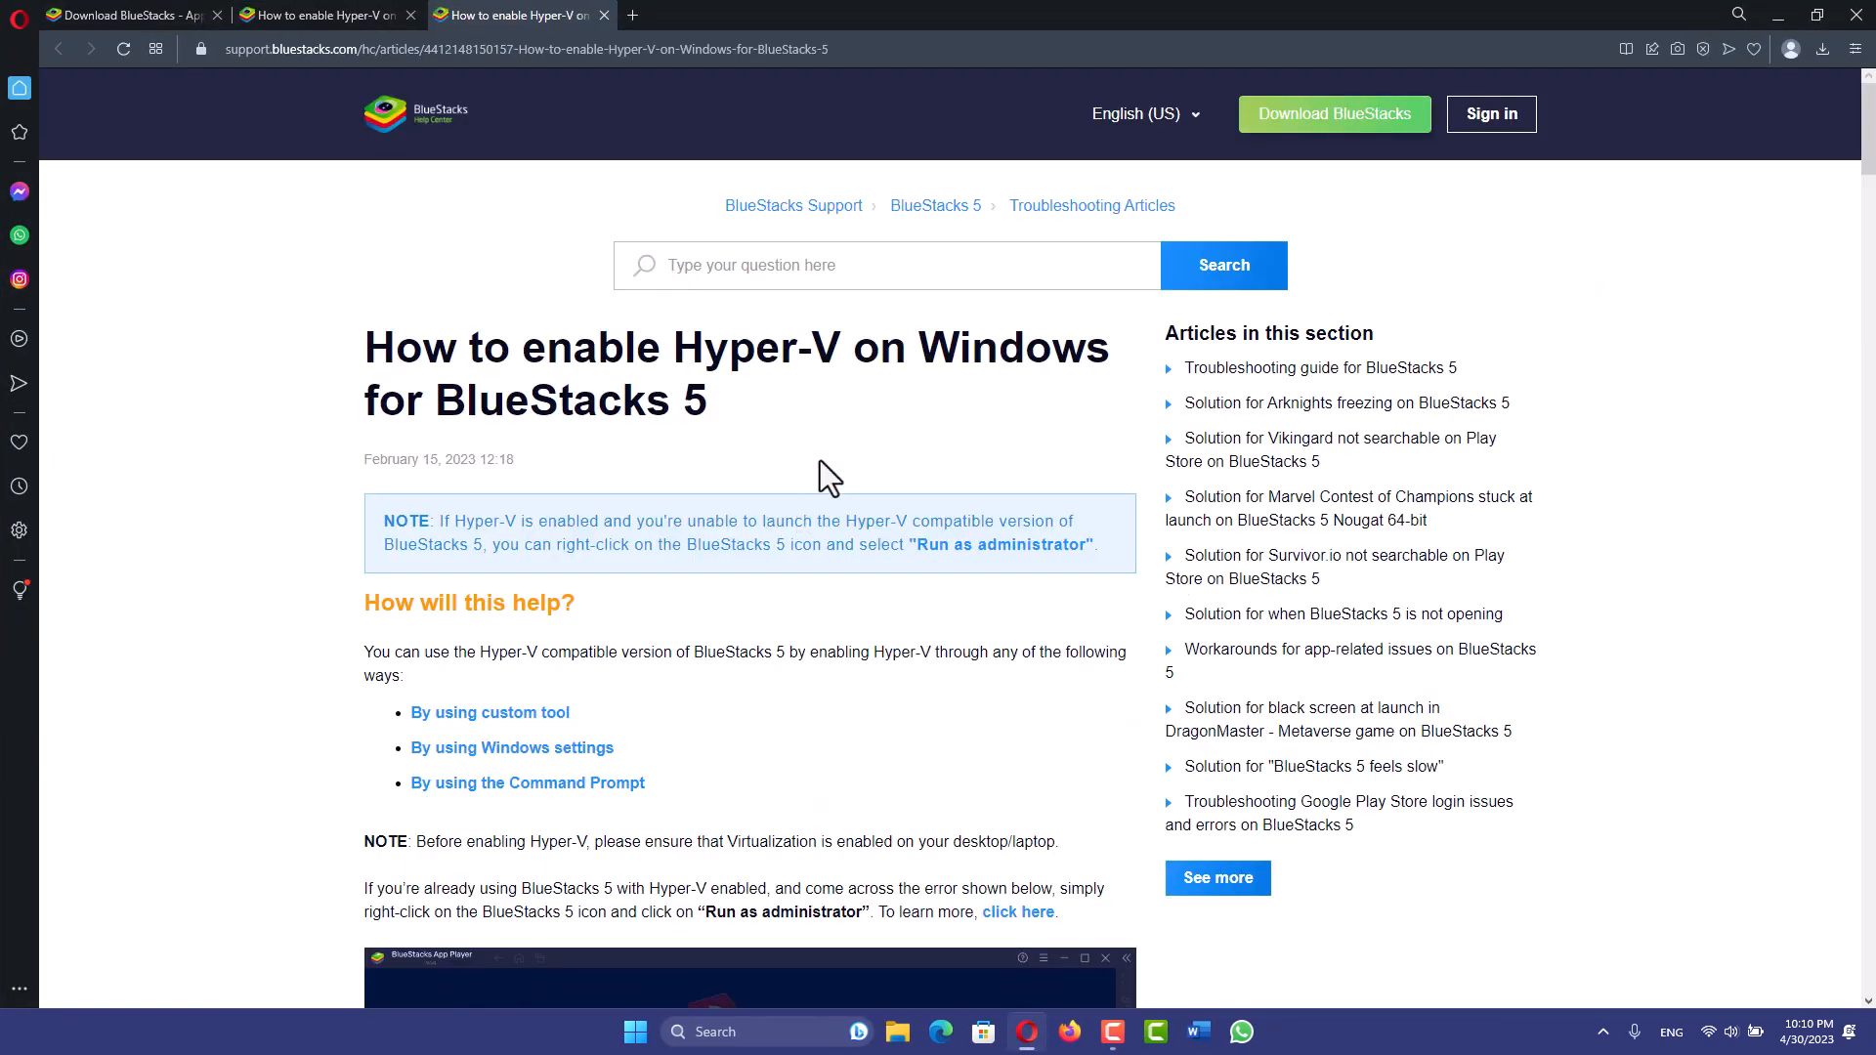
# Copy the dism.exe VirtualMachinePlatform command from the help article's section on enabling Hyper-V through the Command Prompt
pyautogui.scroll(-20, 813, 391)
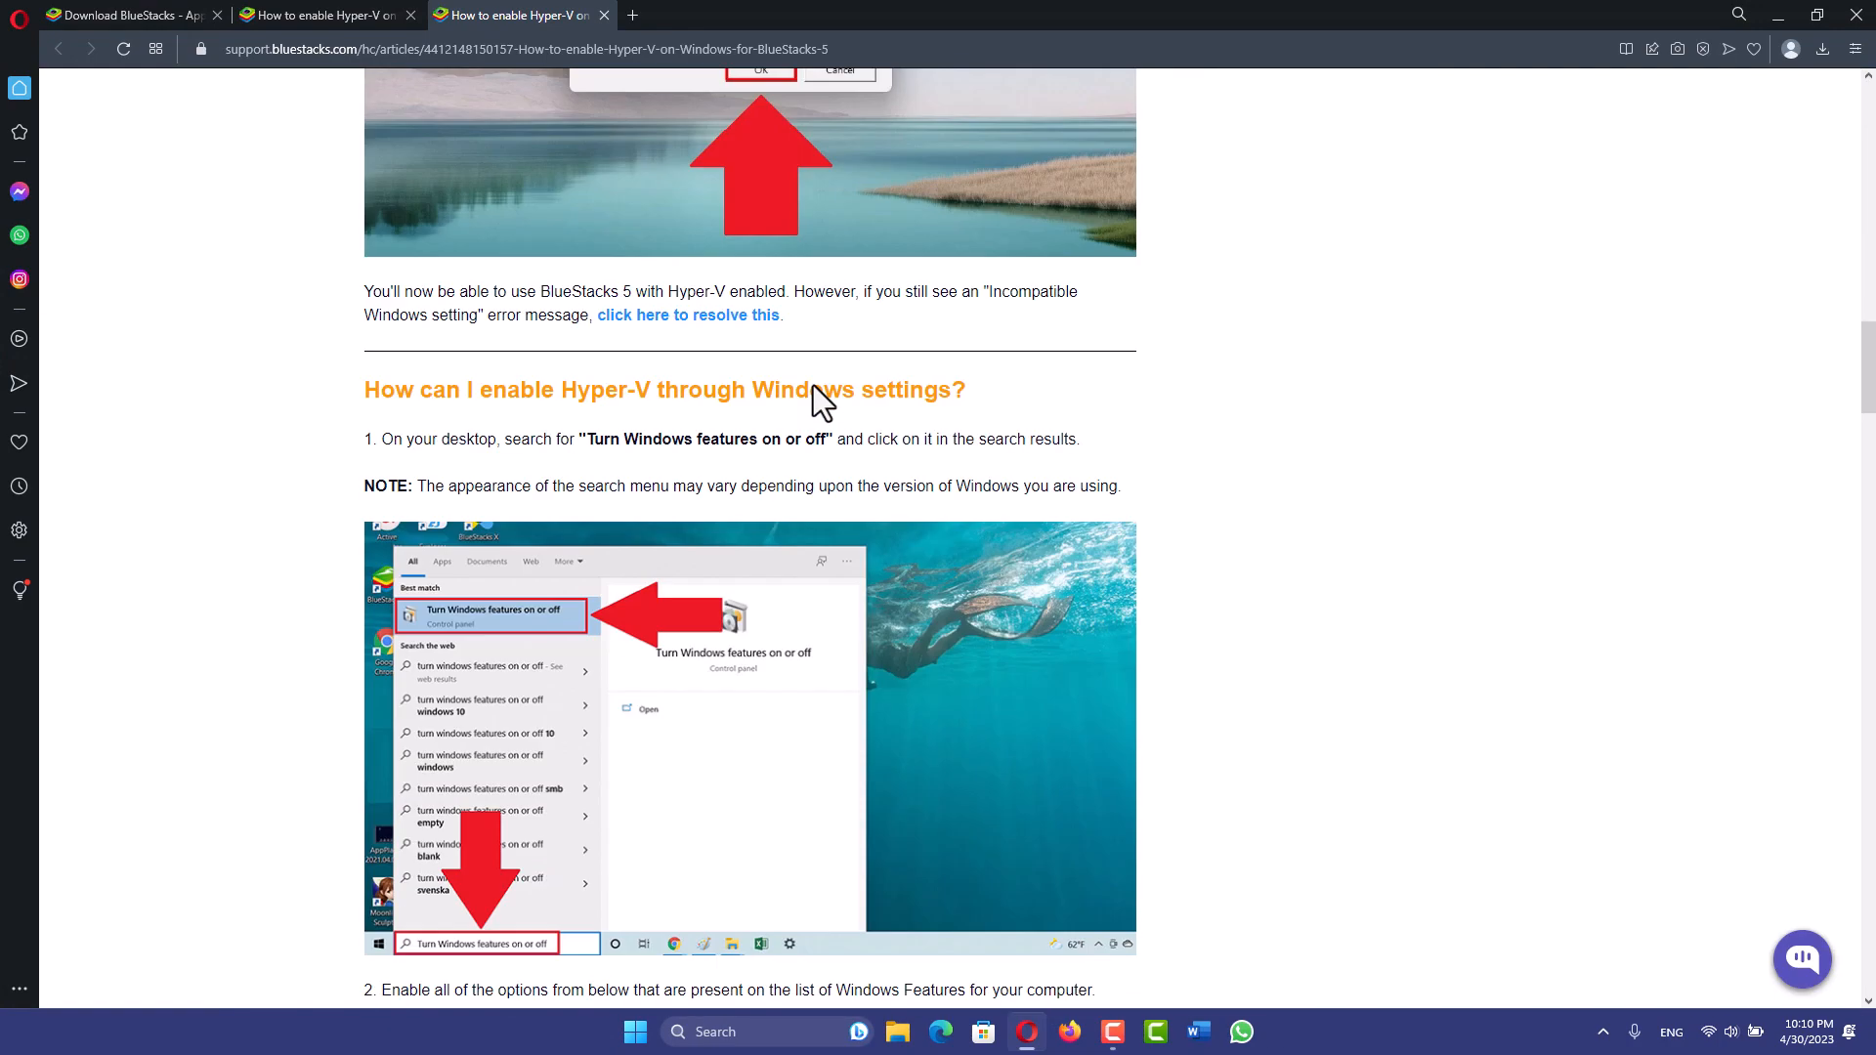
pyautogui.scroll(-20, 813, 385)
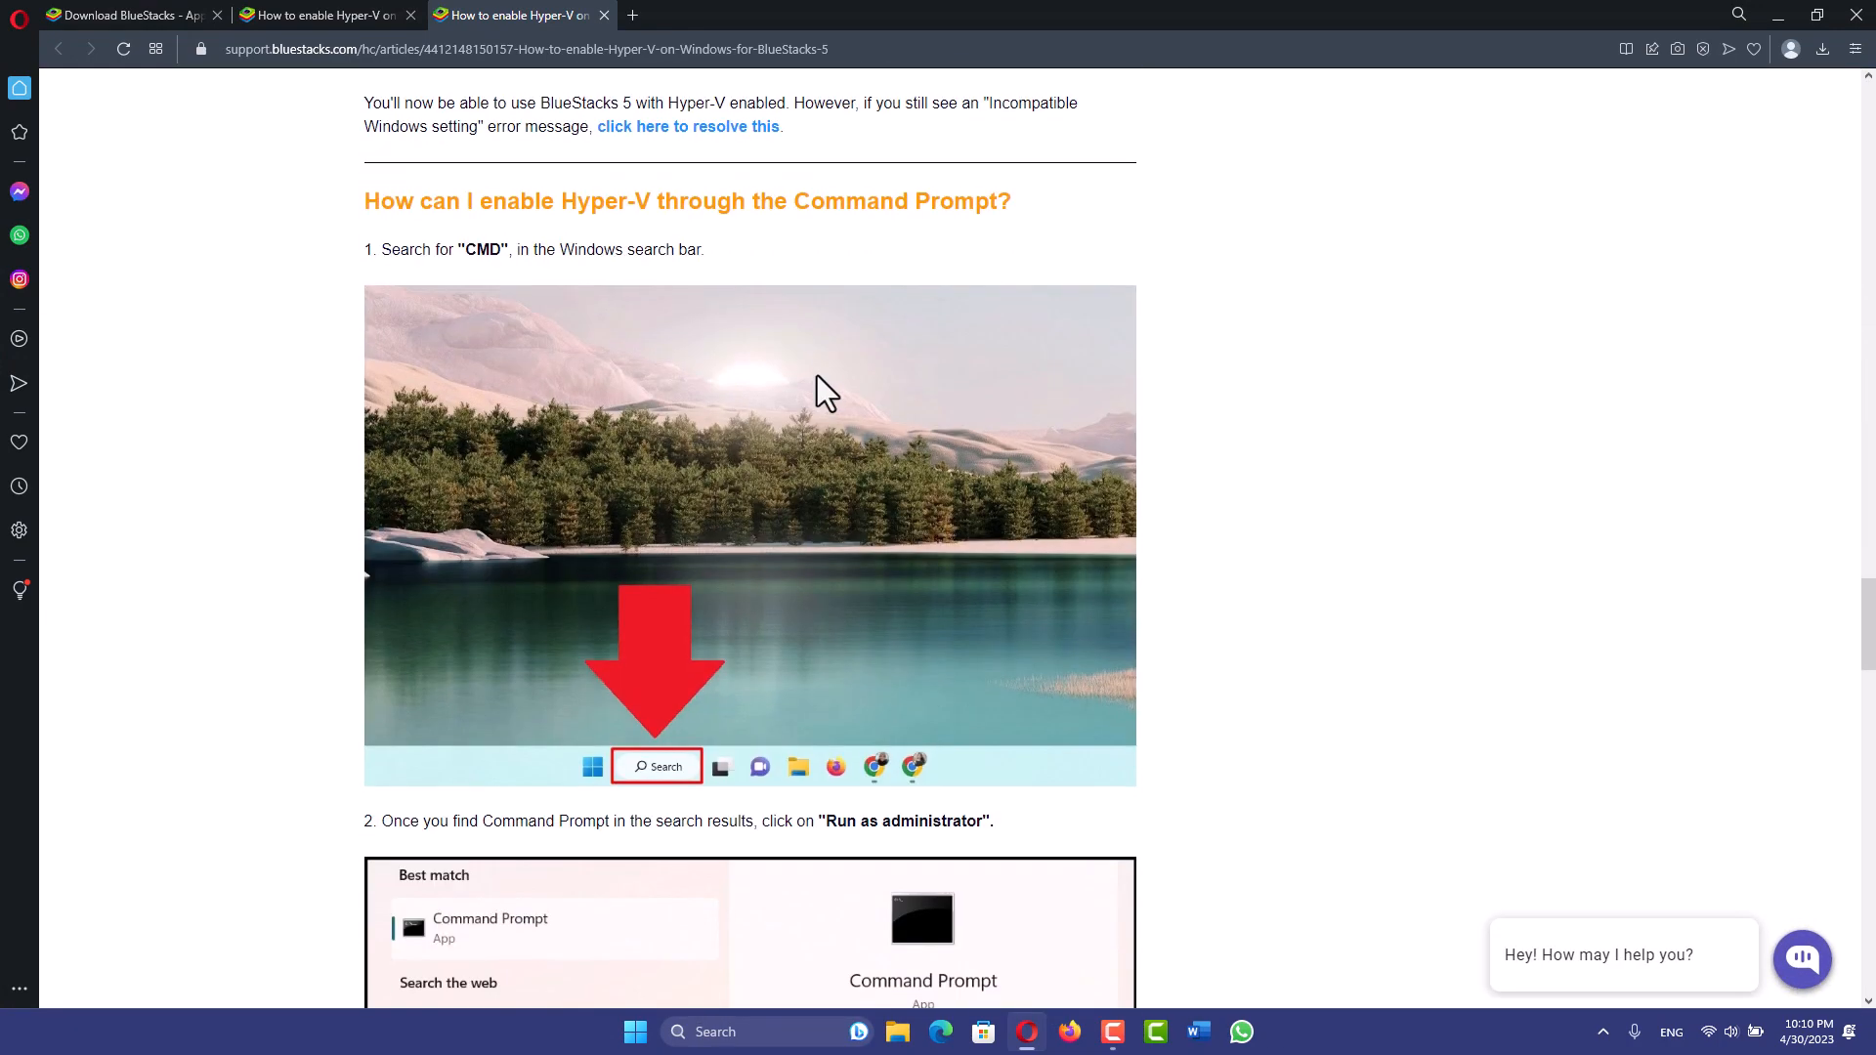
pyautogui.scroll(-1, 817, 368)
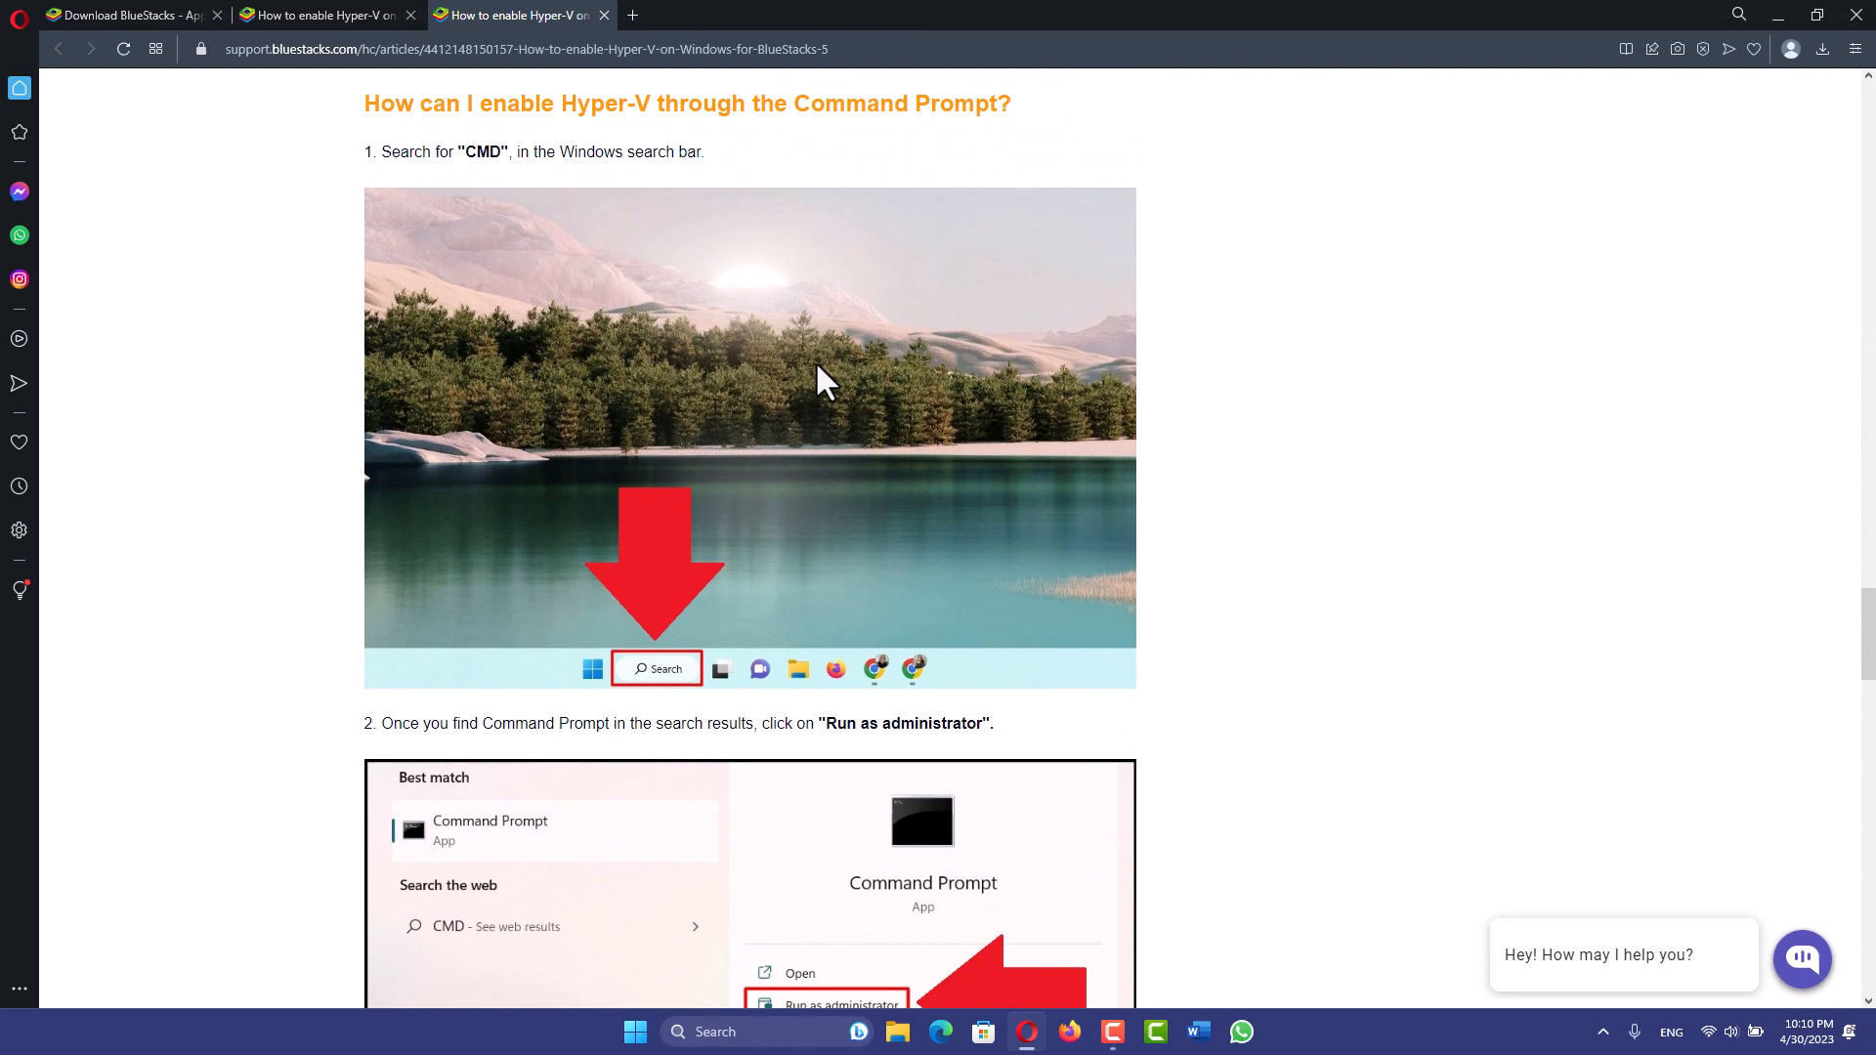
pyautogui.scroll(-8, 946, 362)
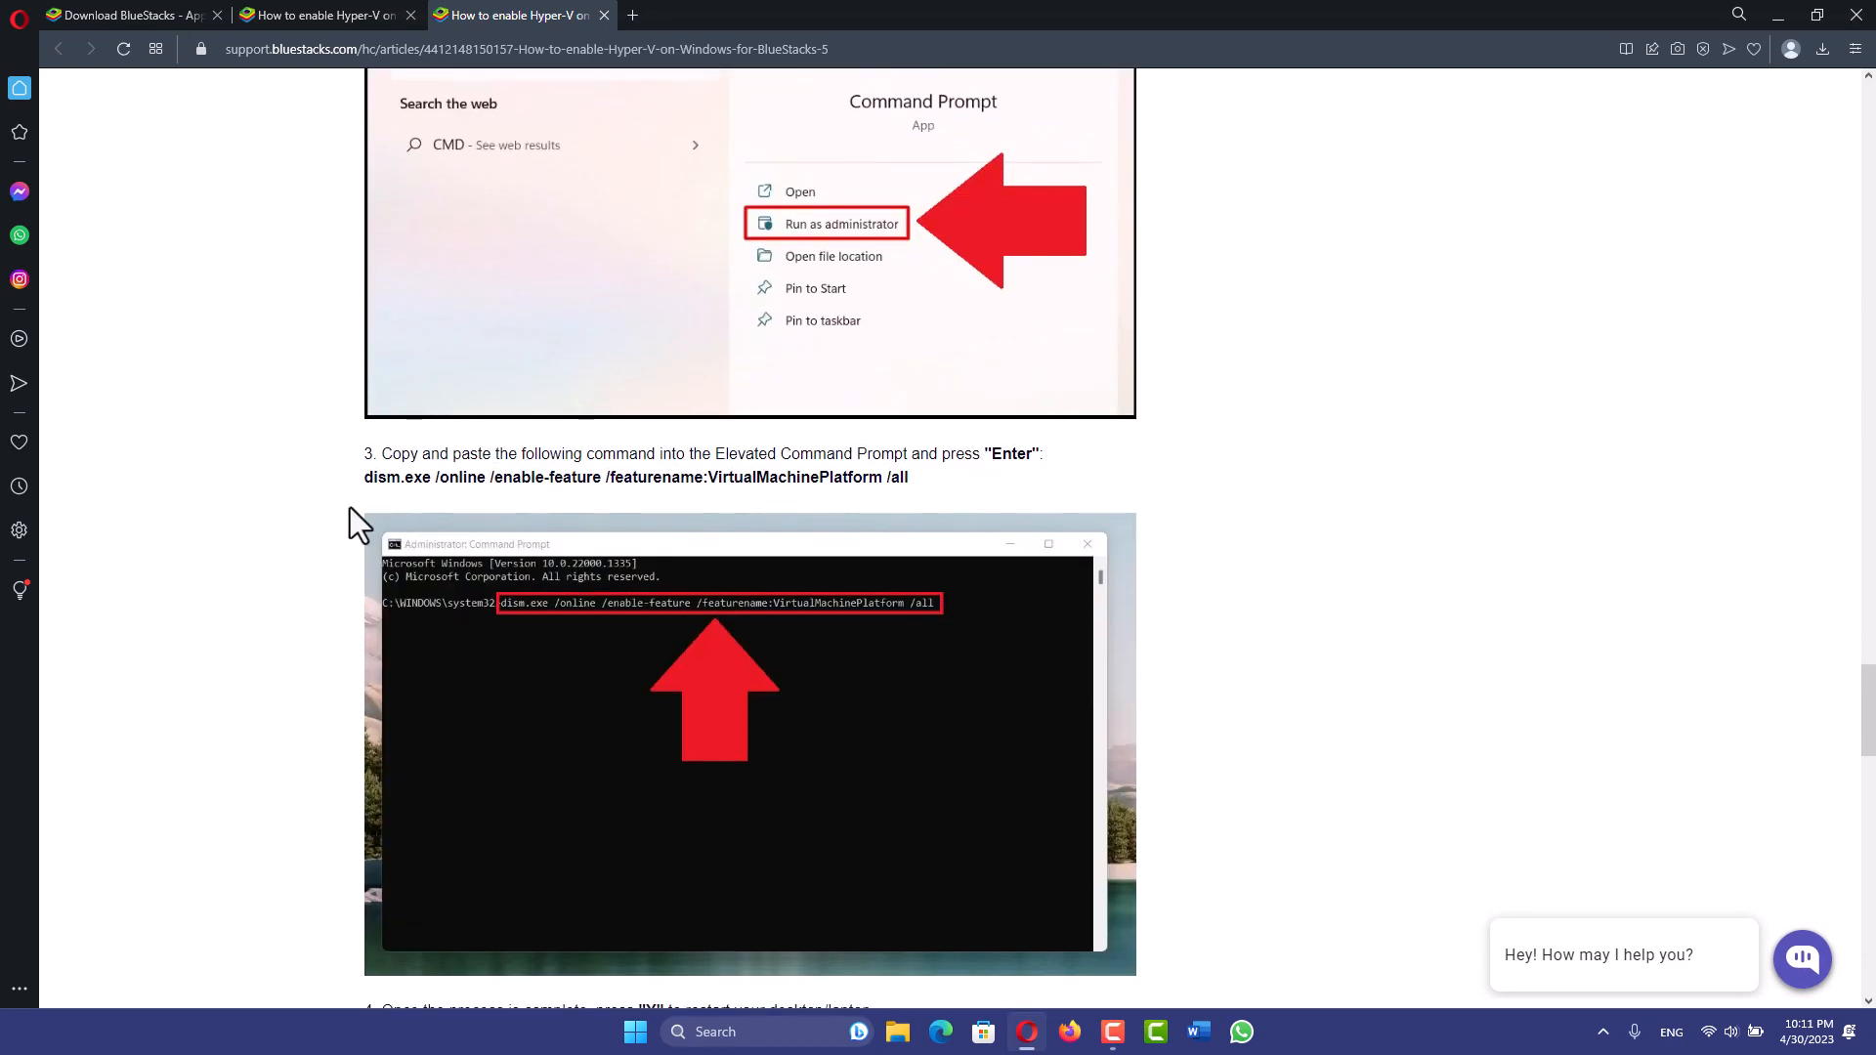
pyautogui.moveTo(364, 477); pyautogui.dragTo(908, 479)
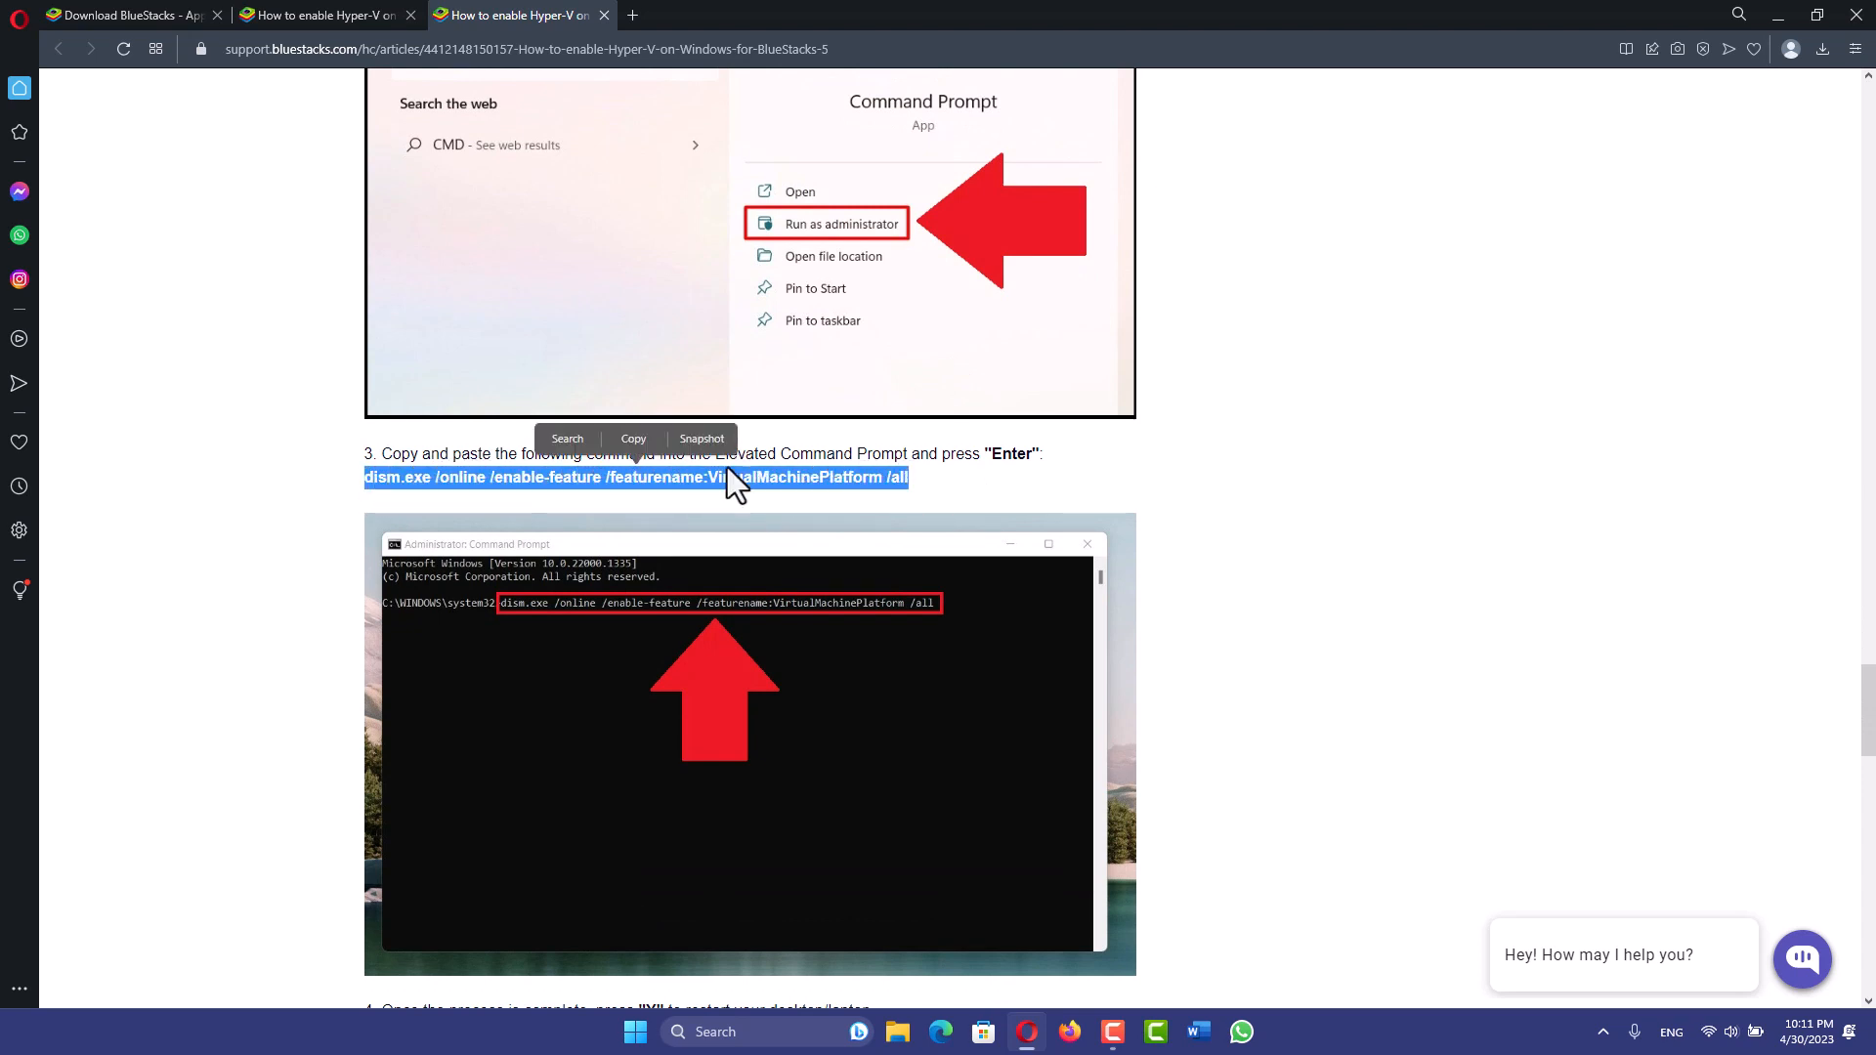
pyautogui.click(637, 453)
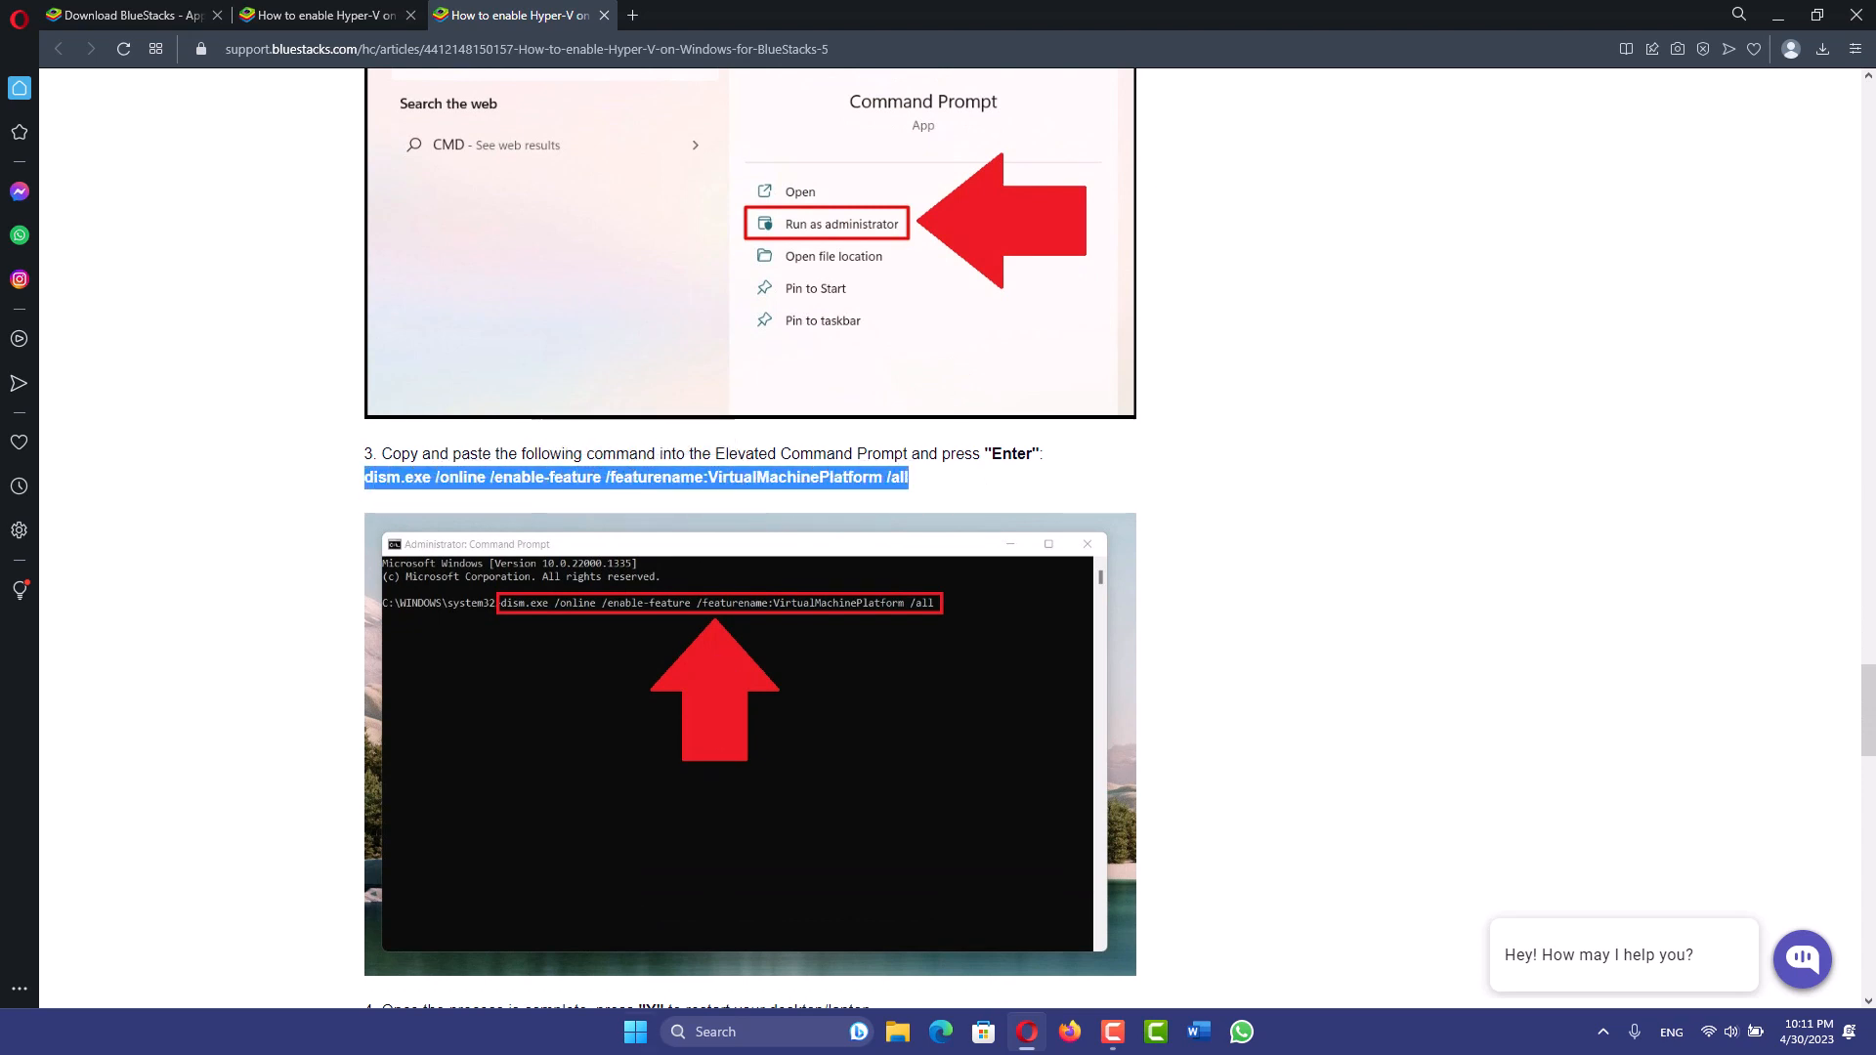
# Open Command Prompt as administrator and run dism.exe /online /enable-feature /featurename:VirtualMachinePlatform /all
pyautogui.click(633, 1032)
pyautogui.write('cmd')
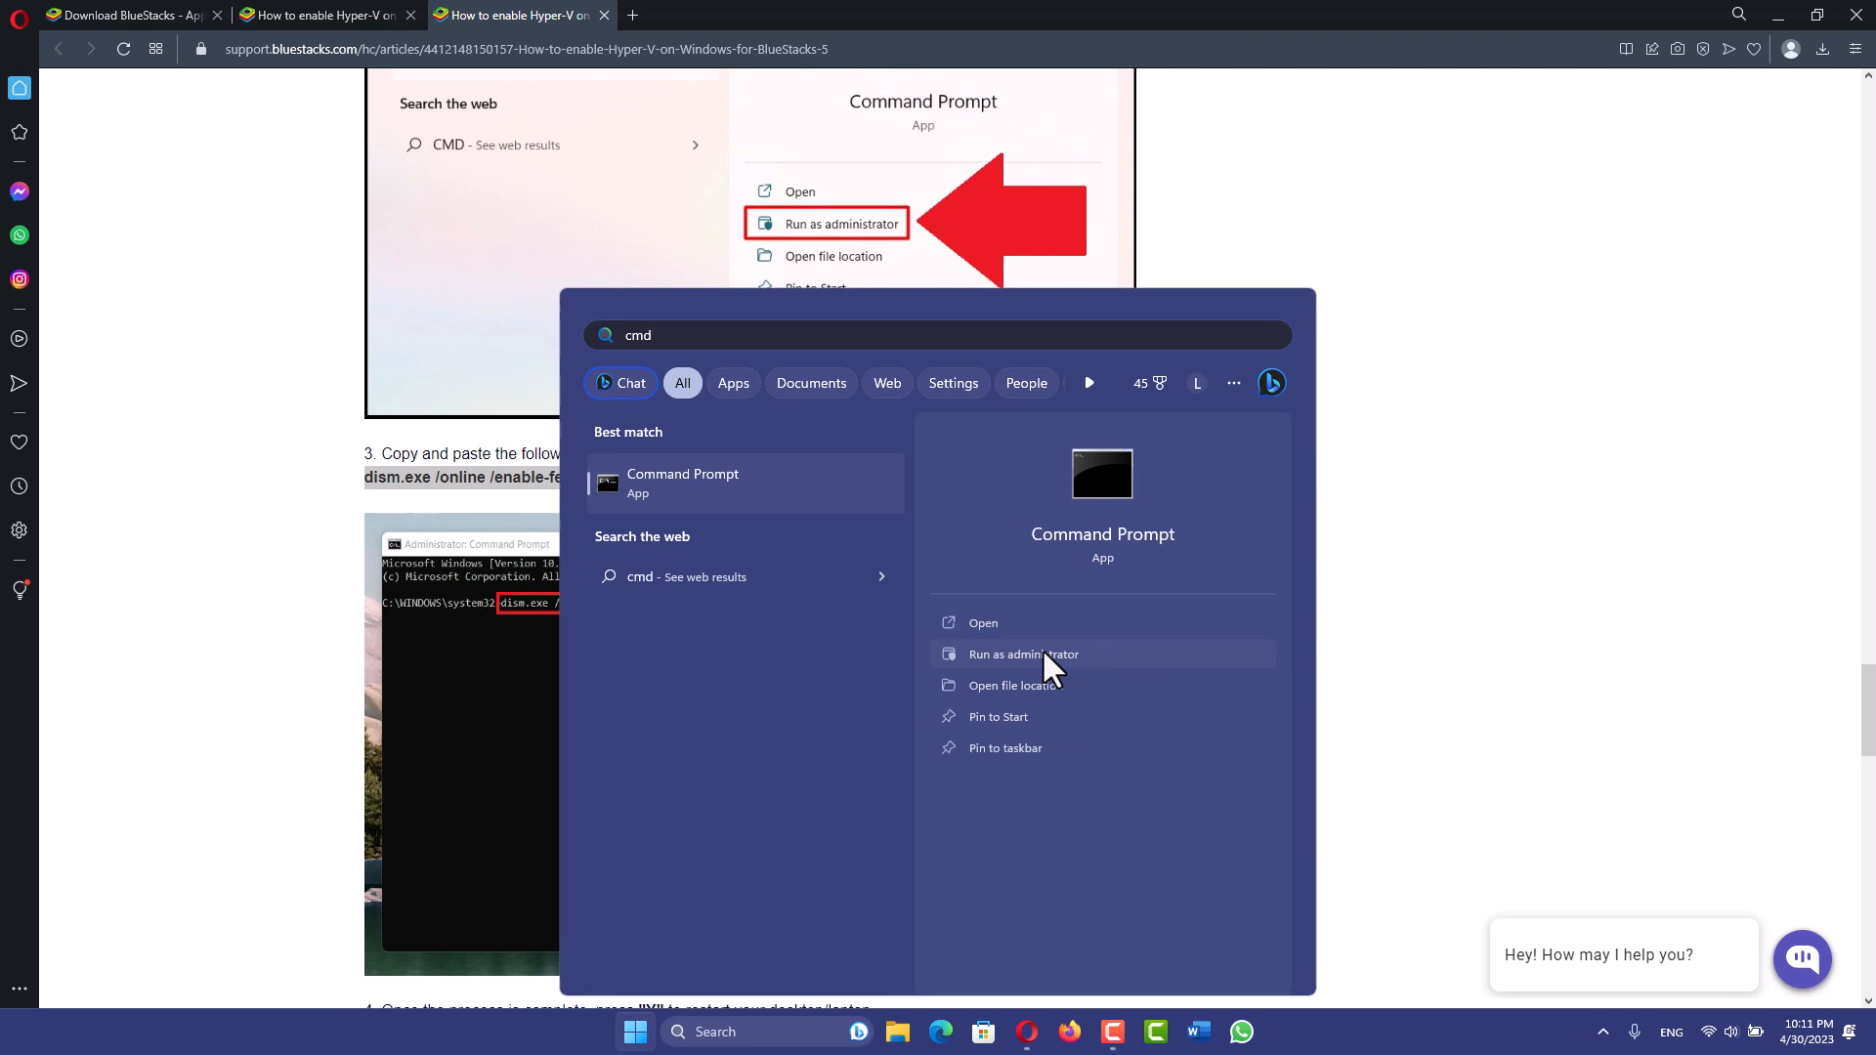
pyautogui.click(1042, 648)
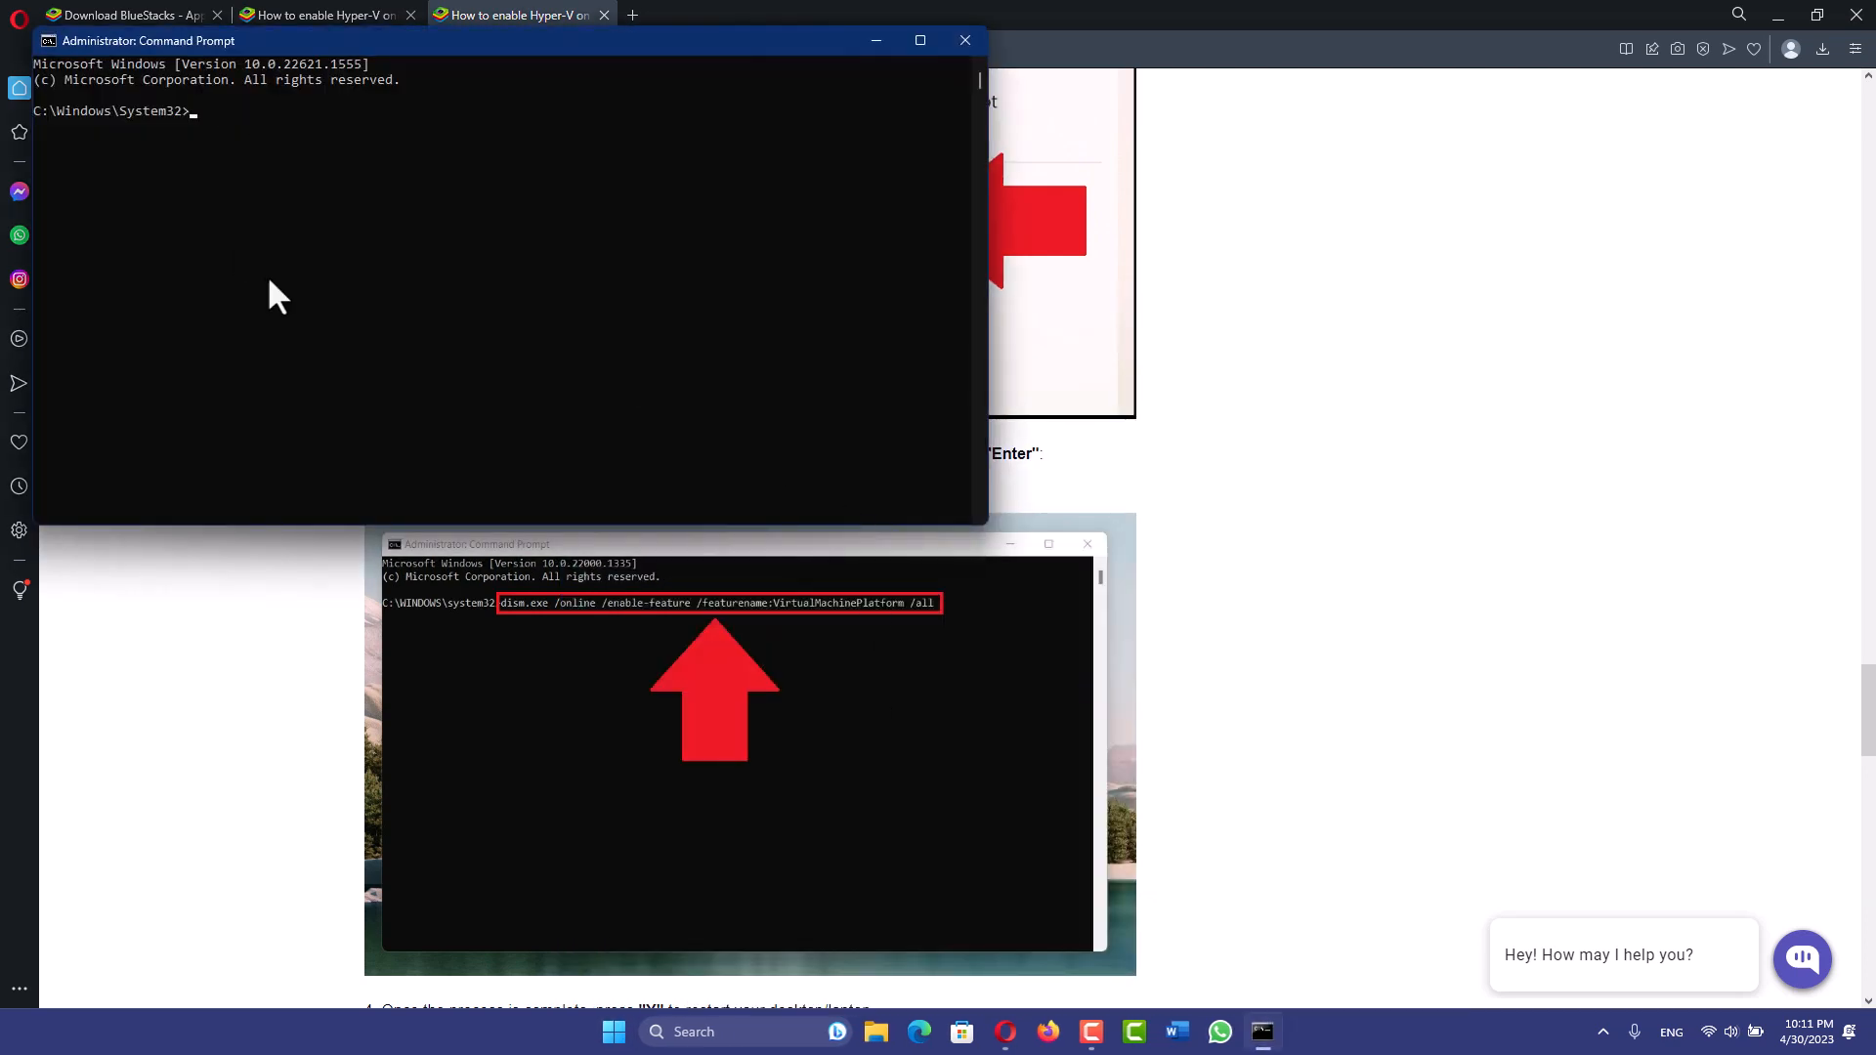
pyautogui.hotkey('ctrl', 'v')
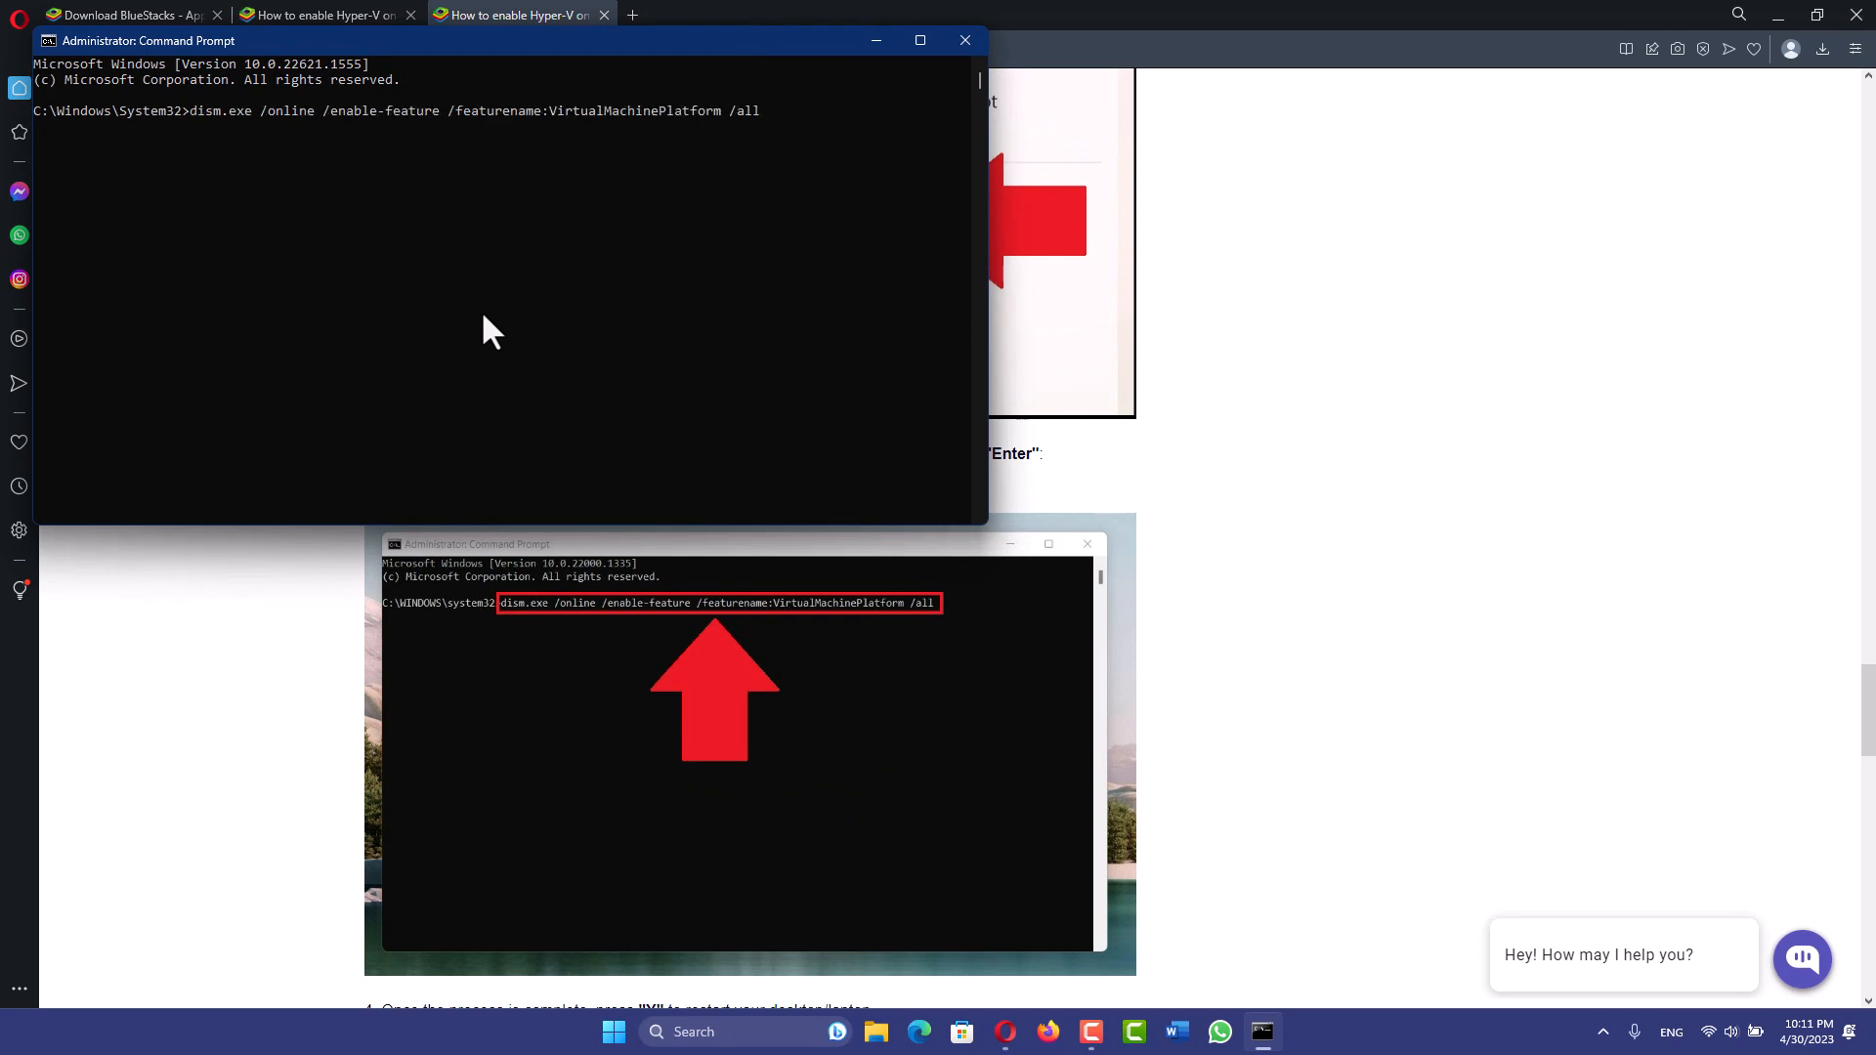
pyautogui.press('Return')
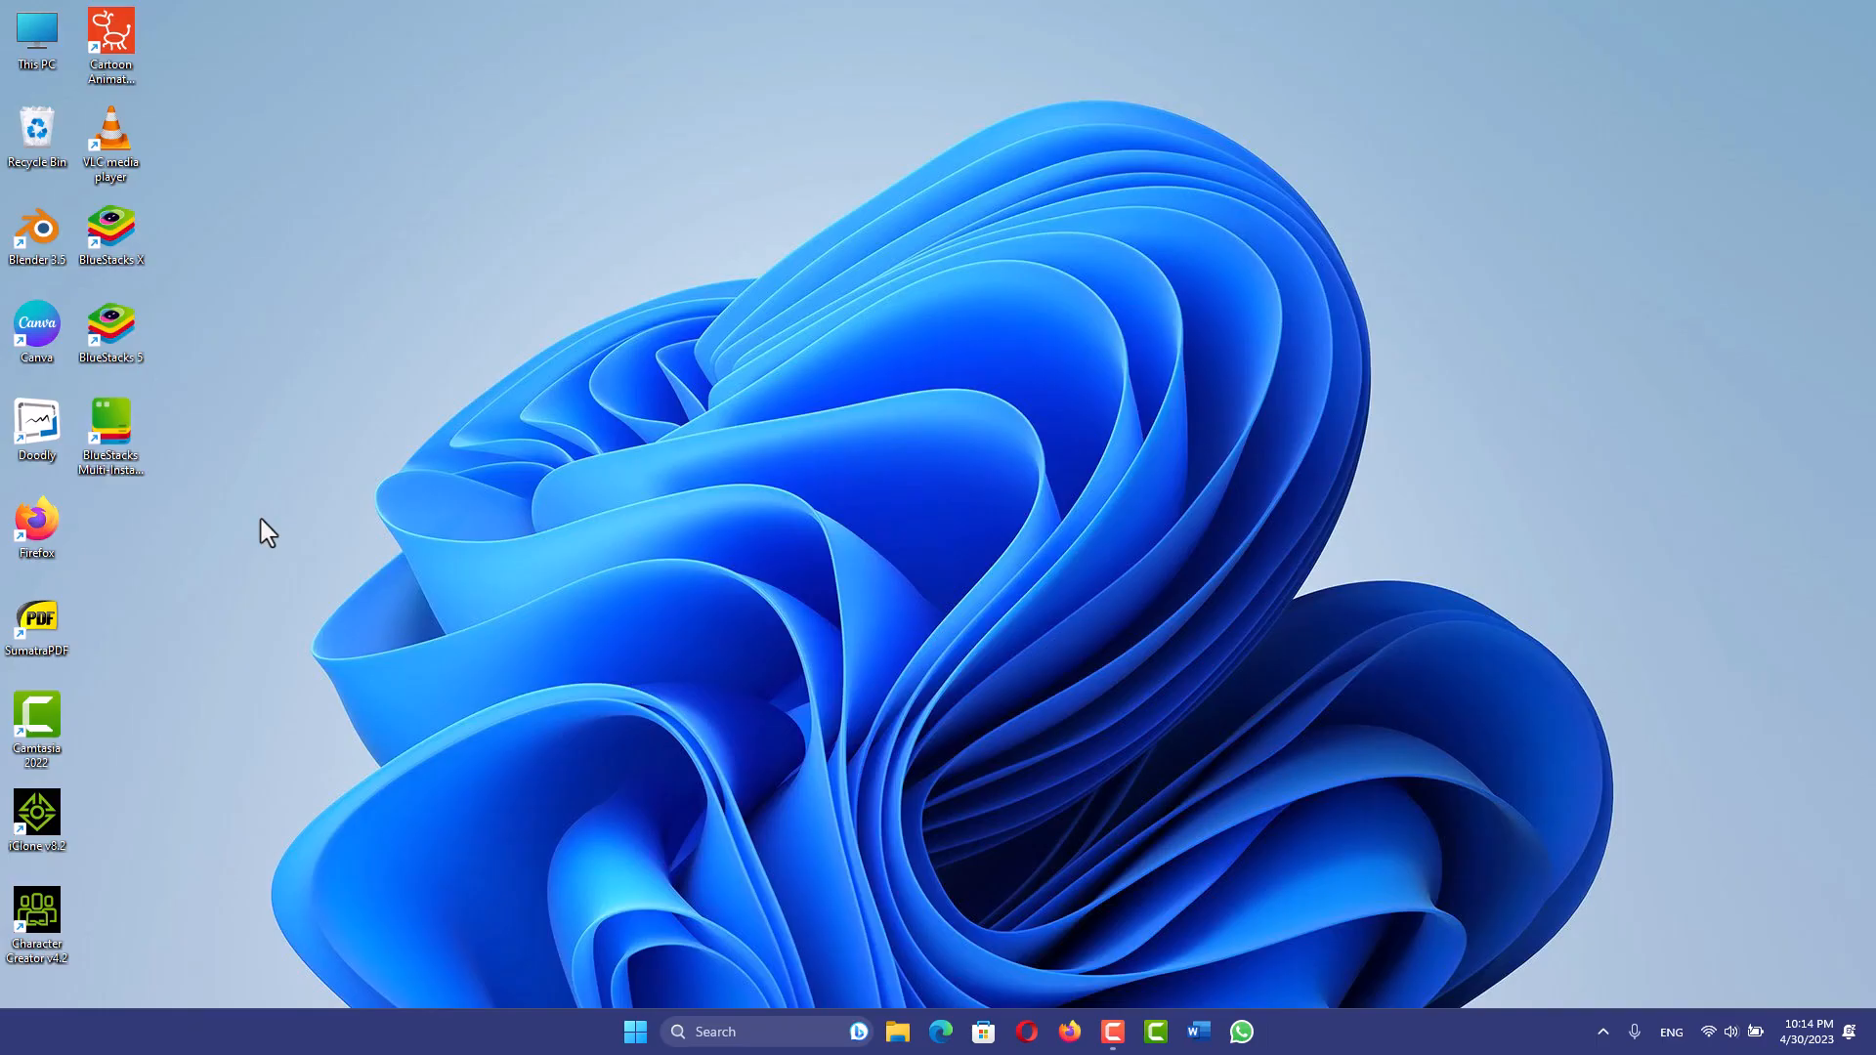
# Retry launching BlueStacks 5 from the desktop, dismiss the incompatible settings dialog, and run it as administrator
pyautogui.doubleClick(110, 330)
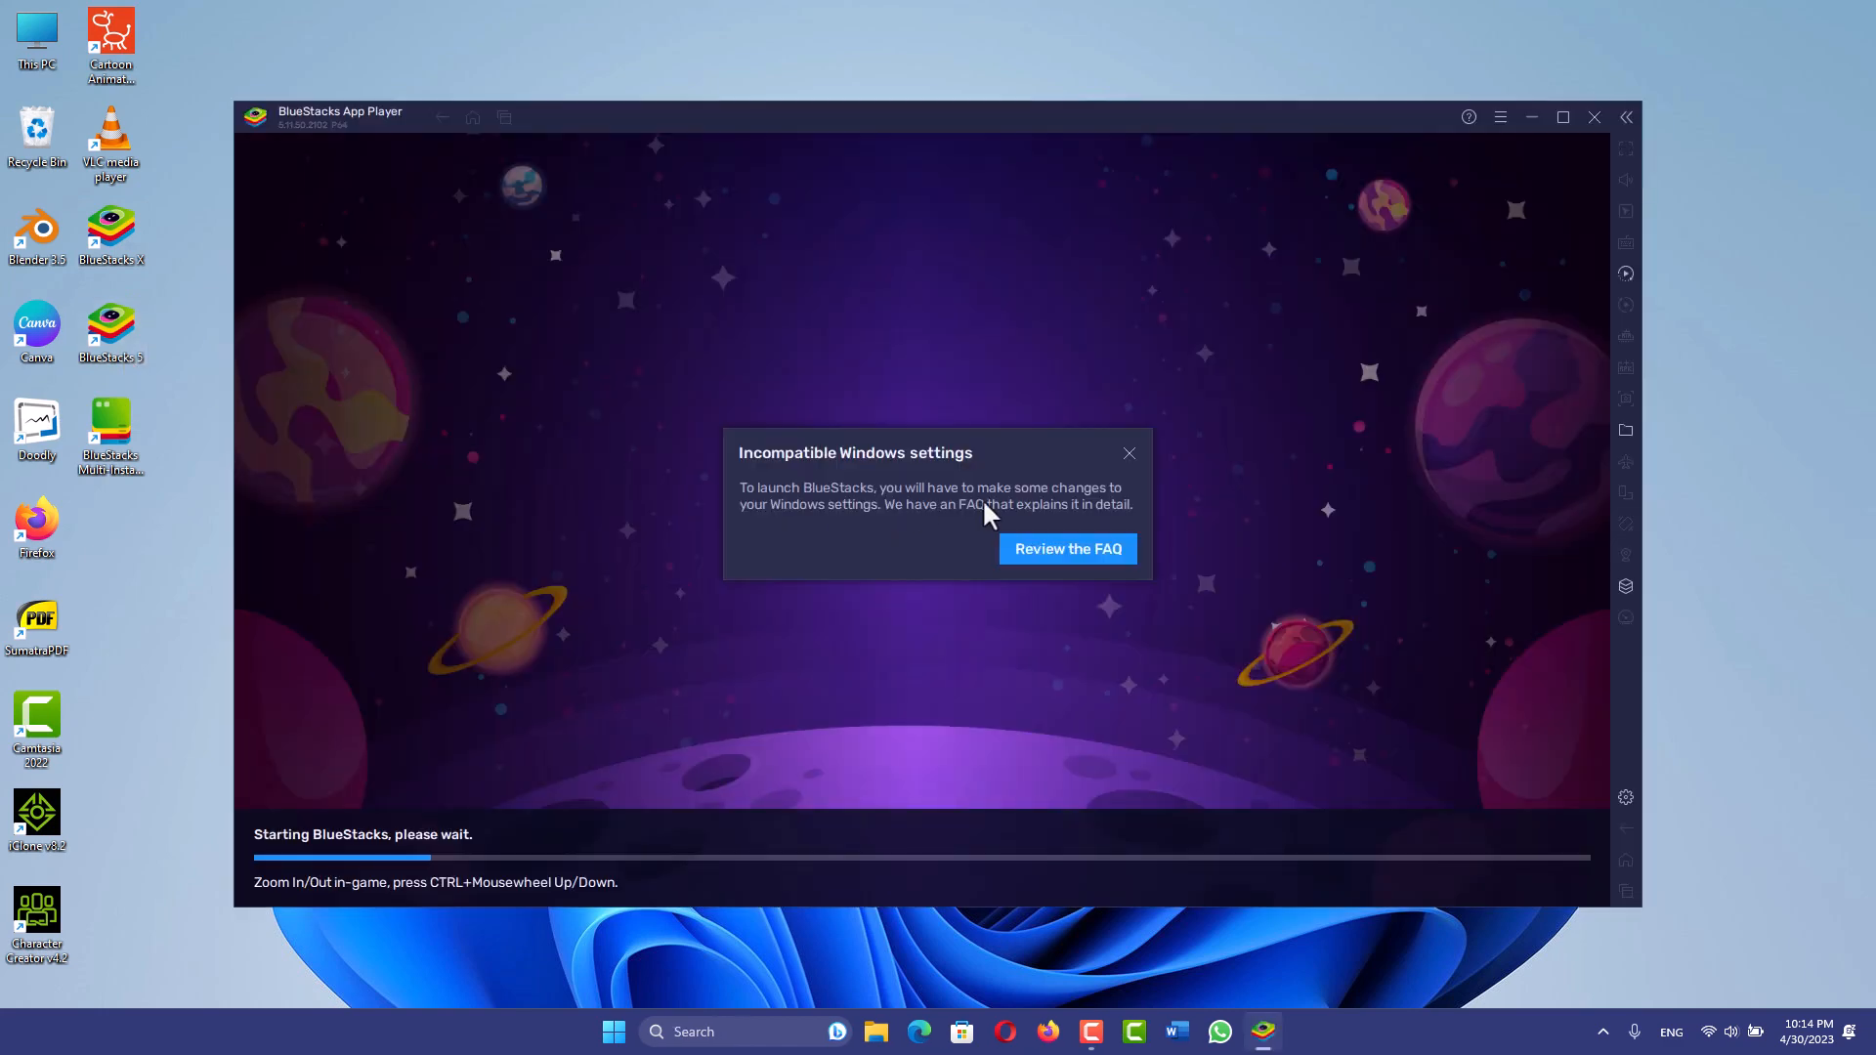
pyautogui.click(1128, 452)
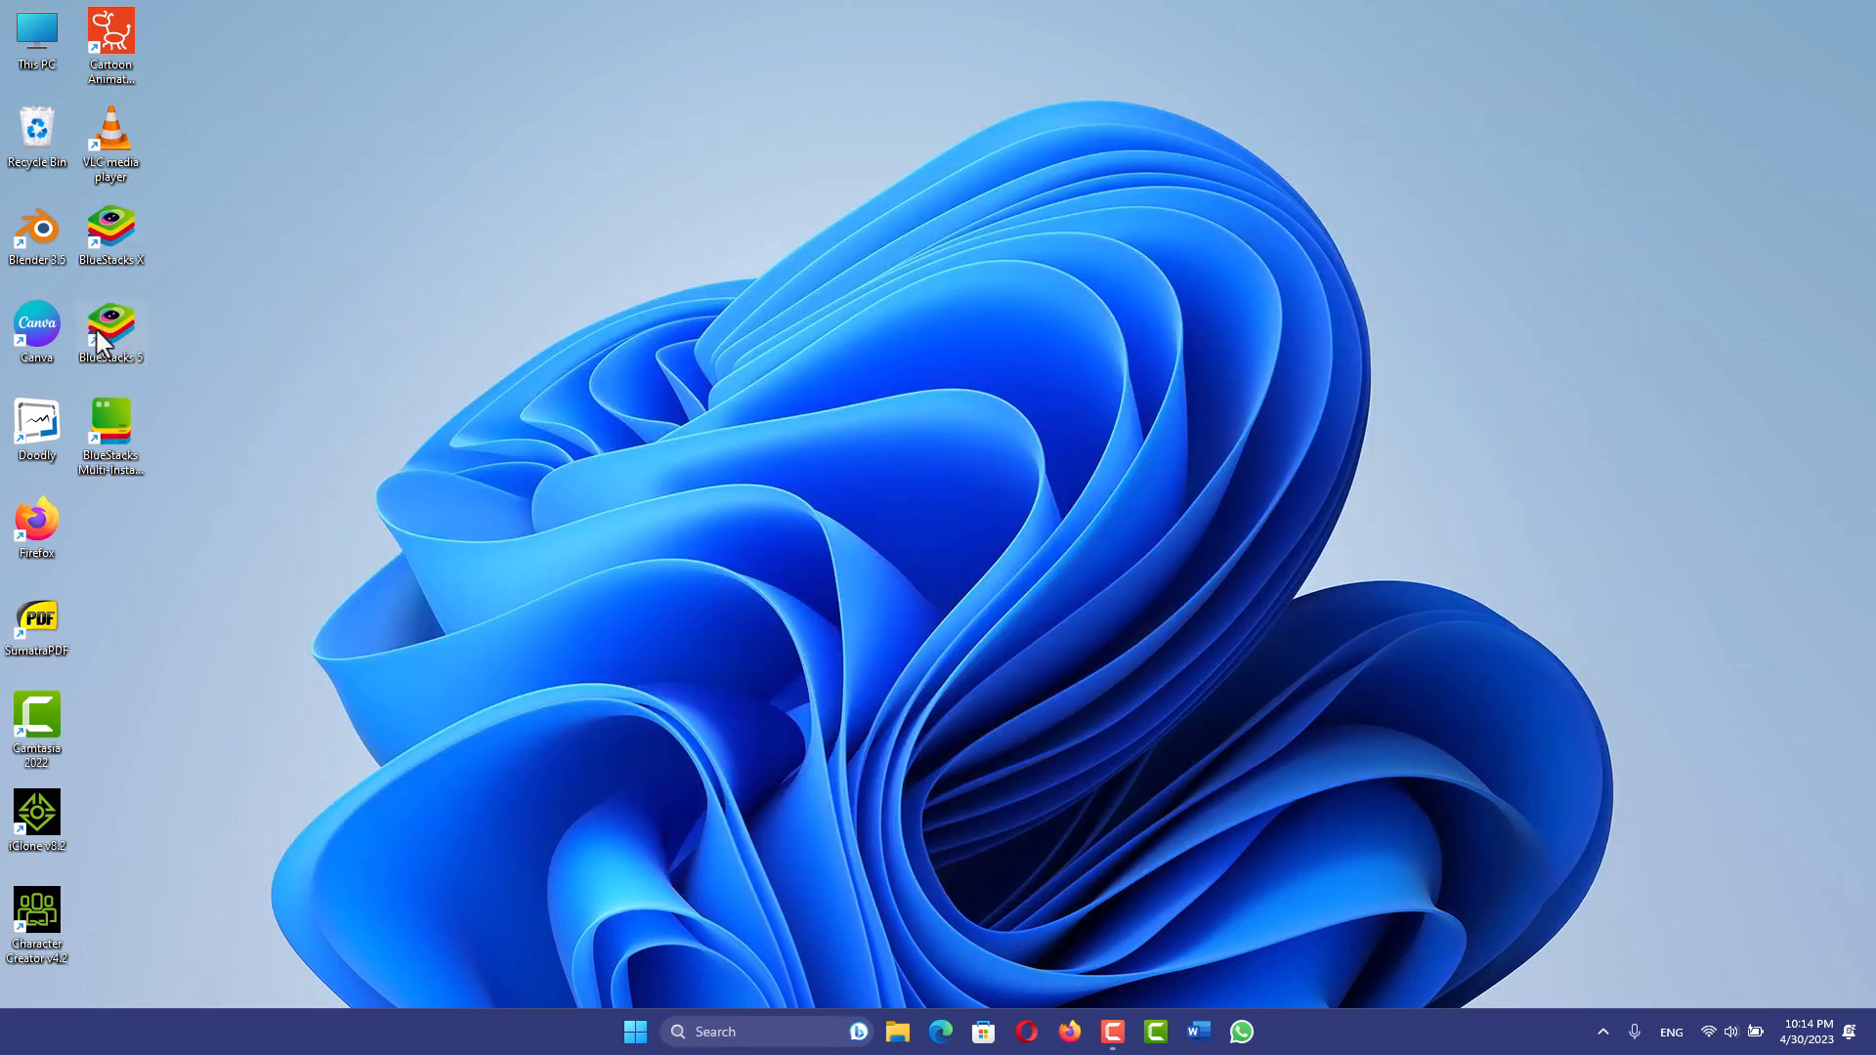
pyautogui.rightClick(121, 336)
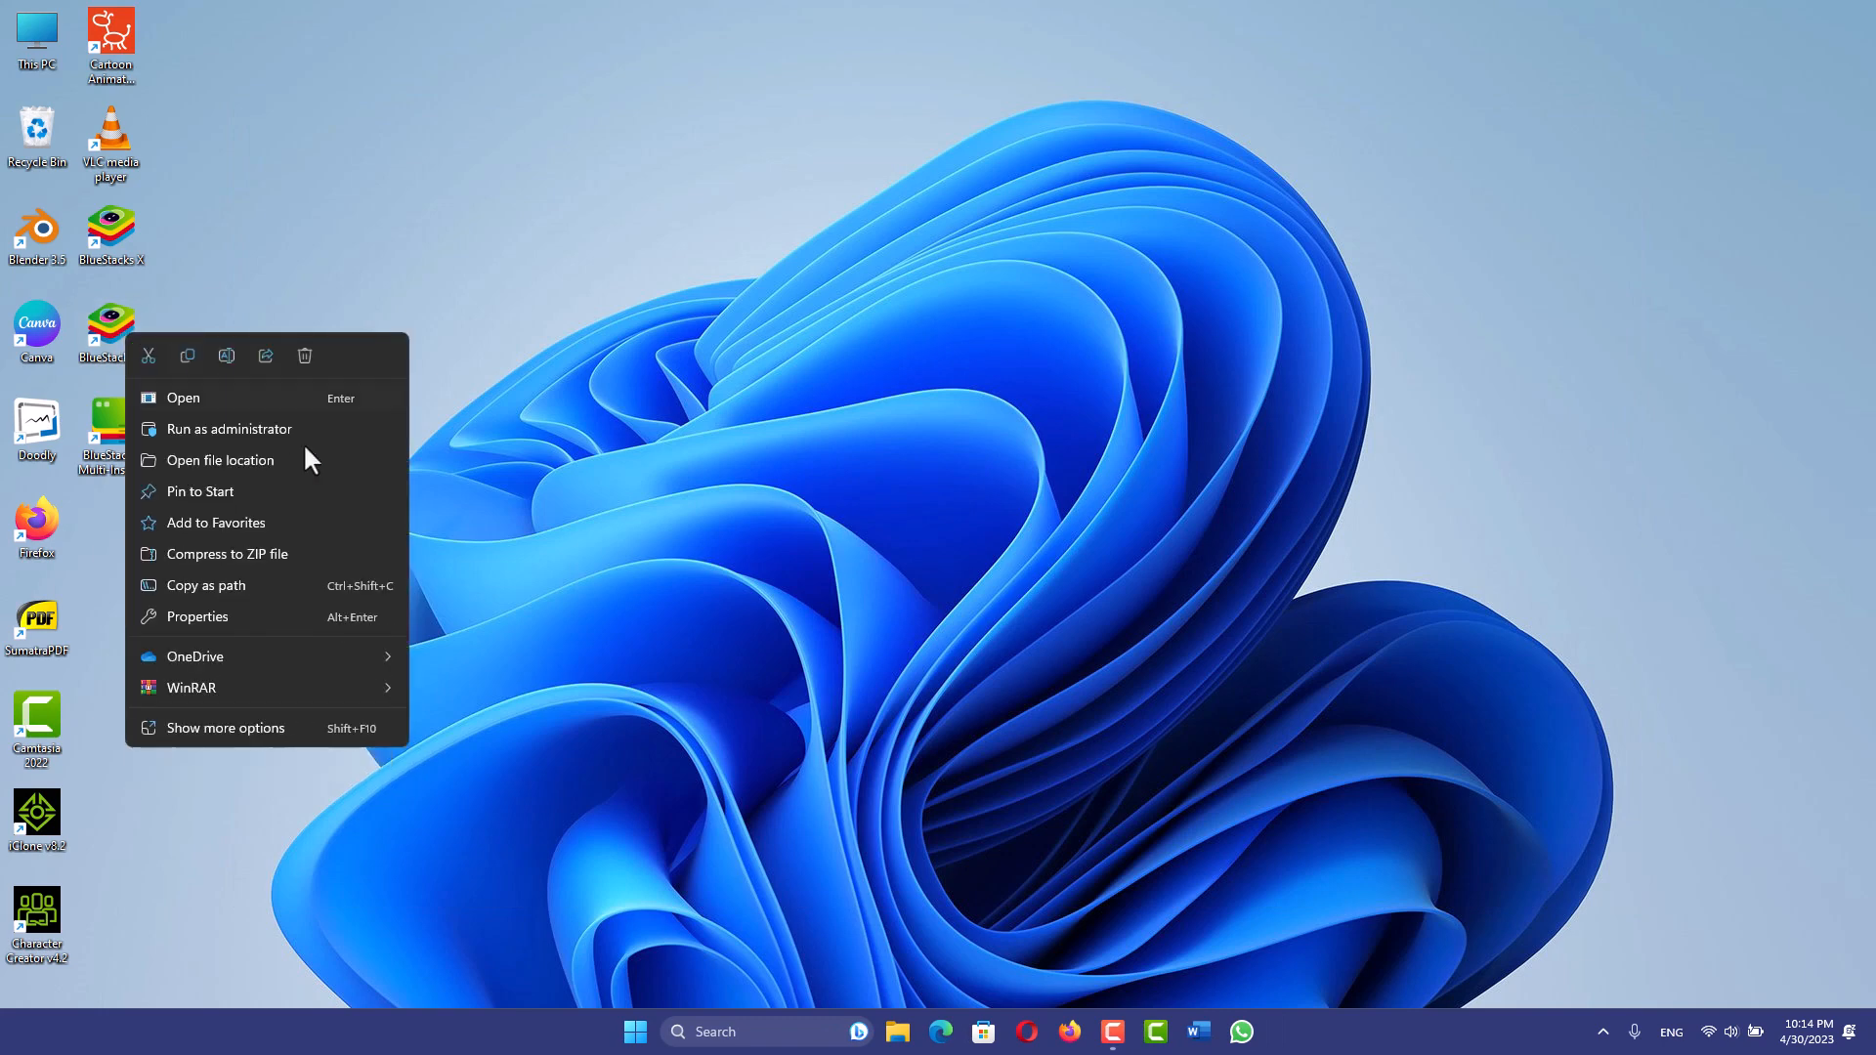
pyautogui.click(356, 436)
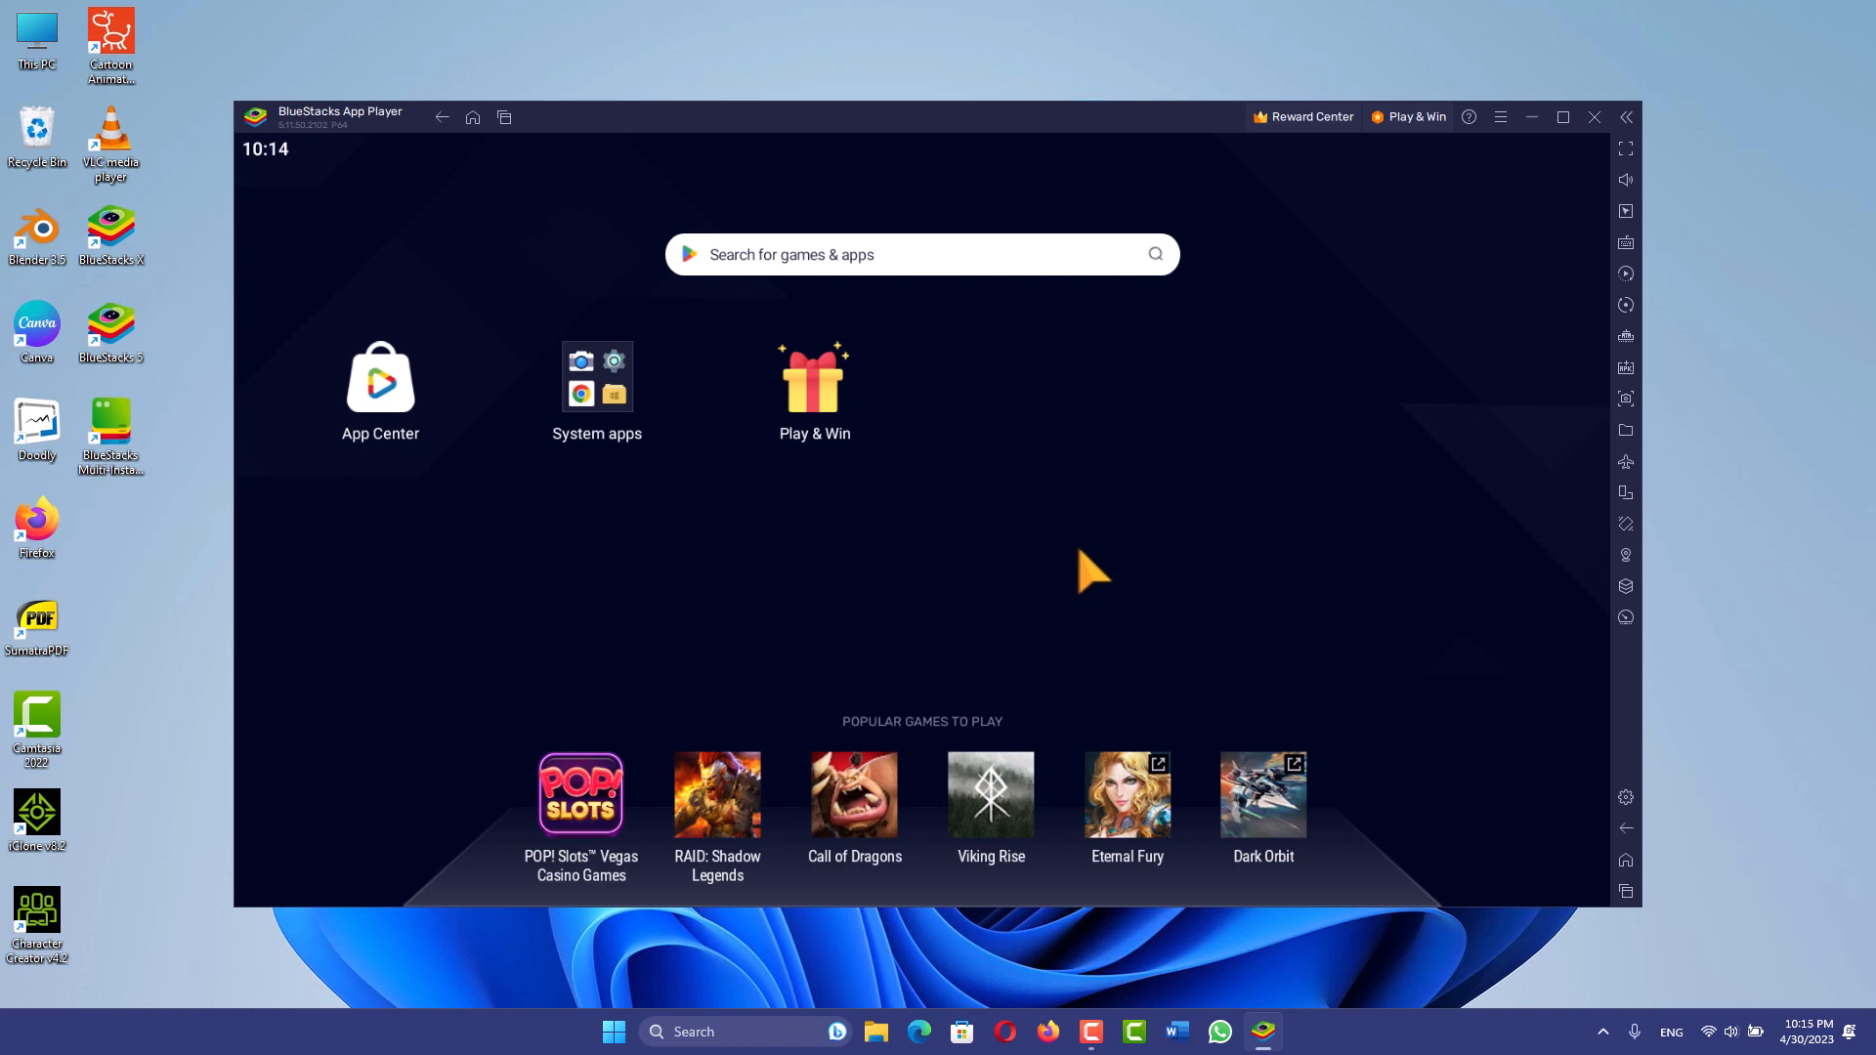
# Open the App Center from the BlueStacks home screen
pyautogui.click(397, 402)
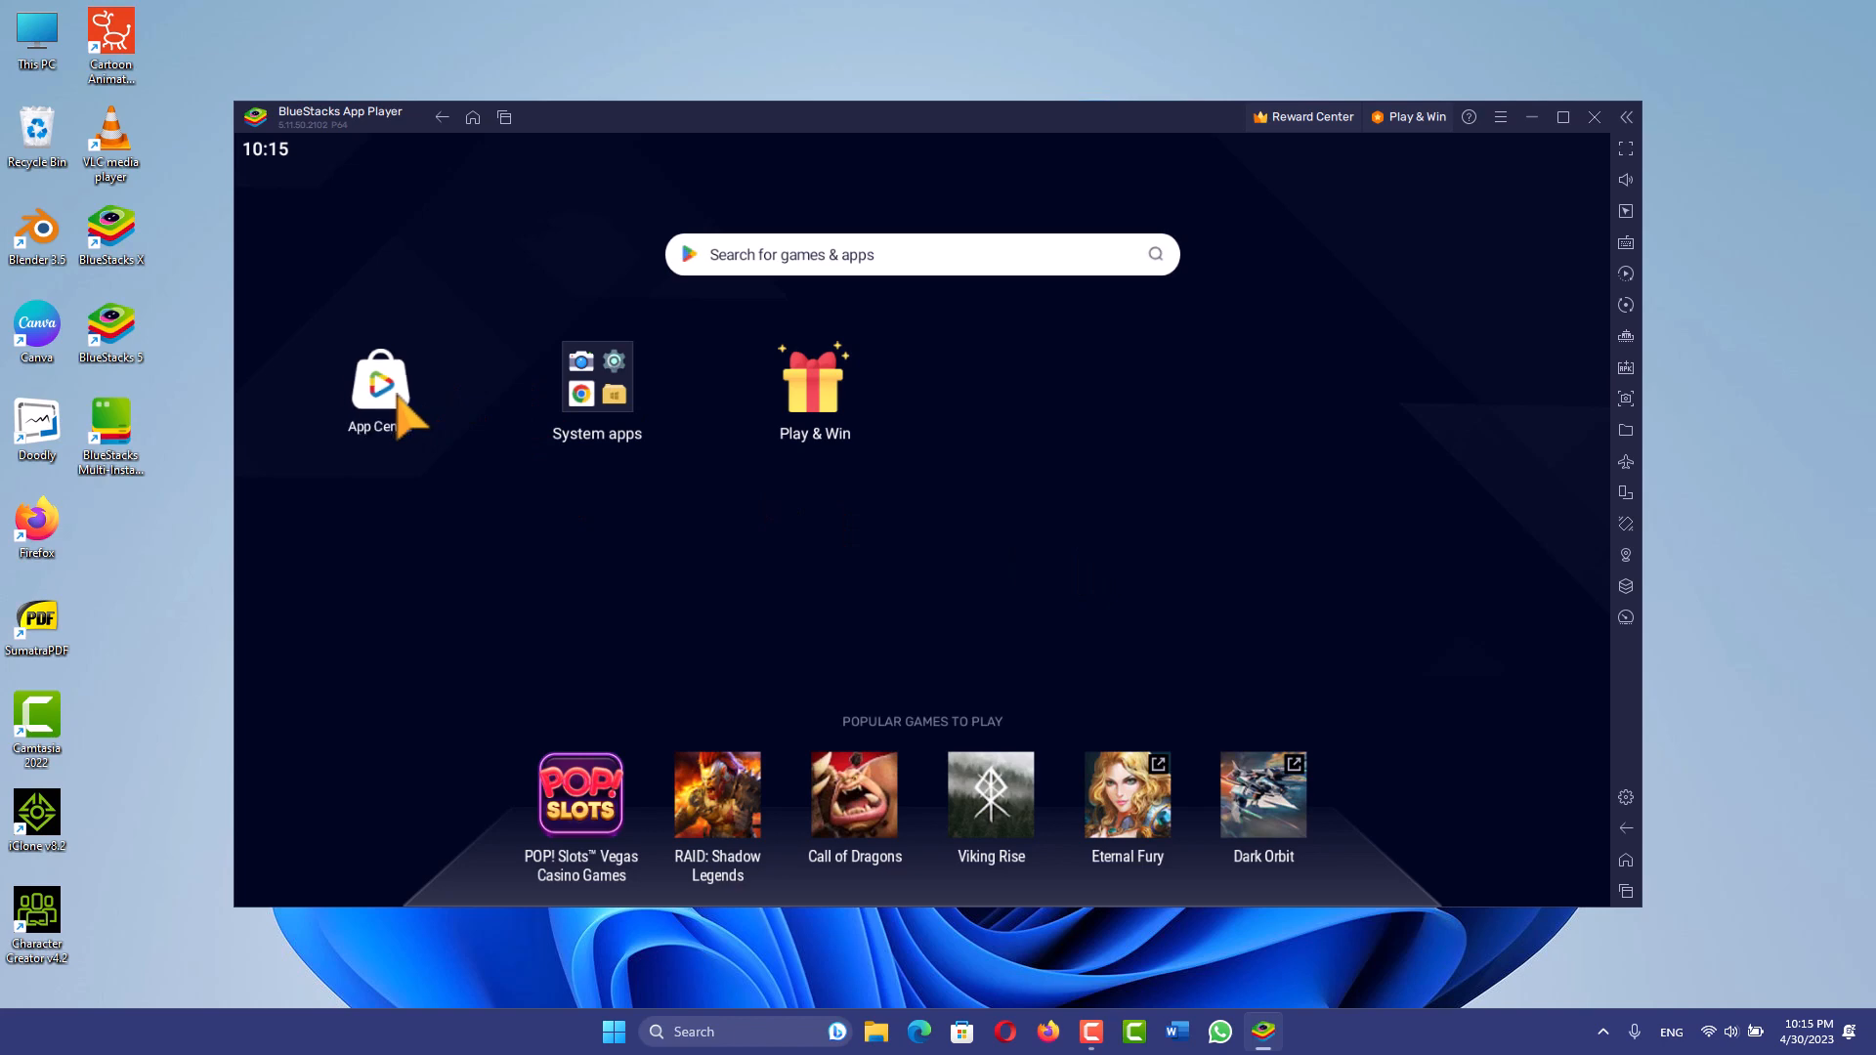